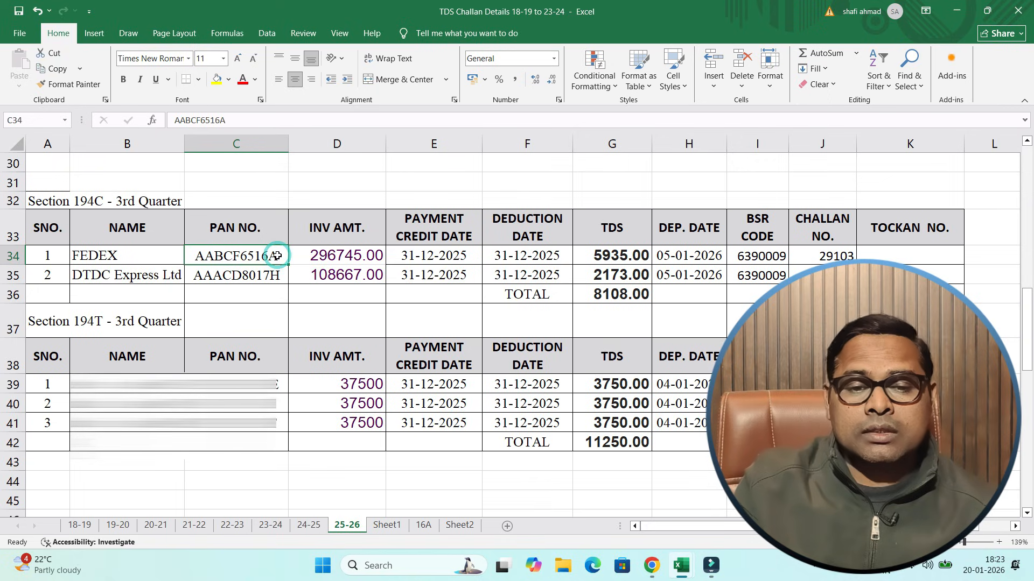
{"action": "left_click", "coordinate": [271, 275]}
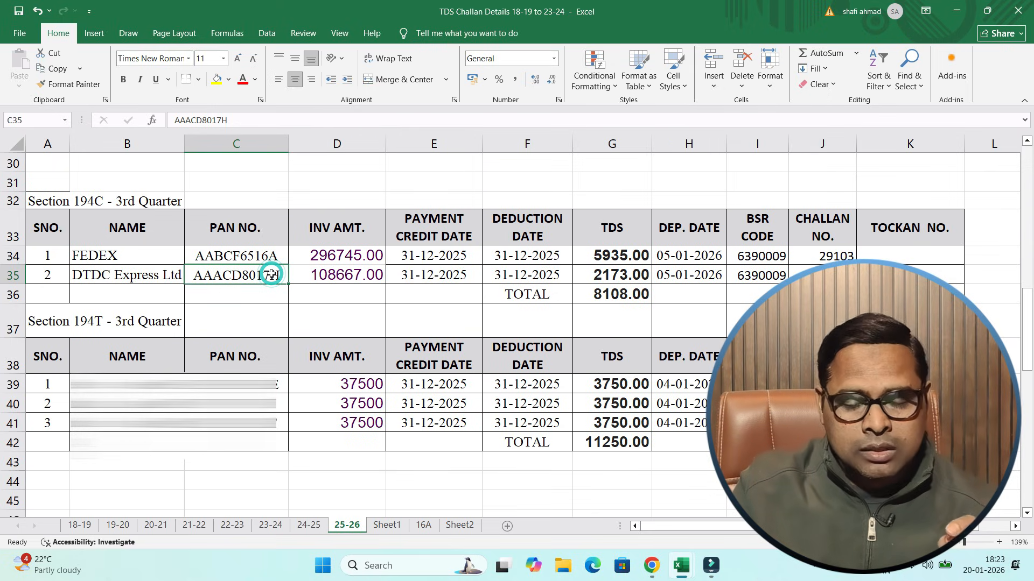
{"action": "left_click", "coordinate": [437, 405]}
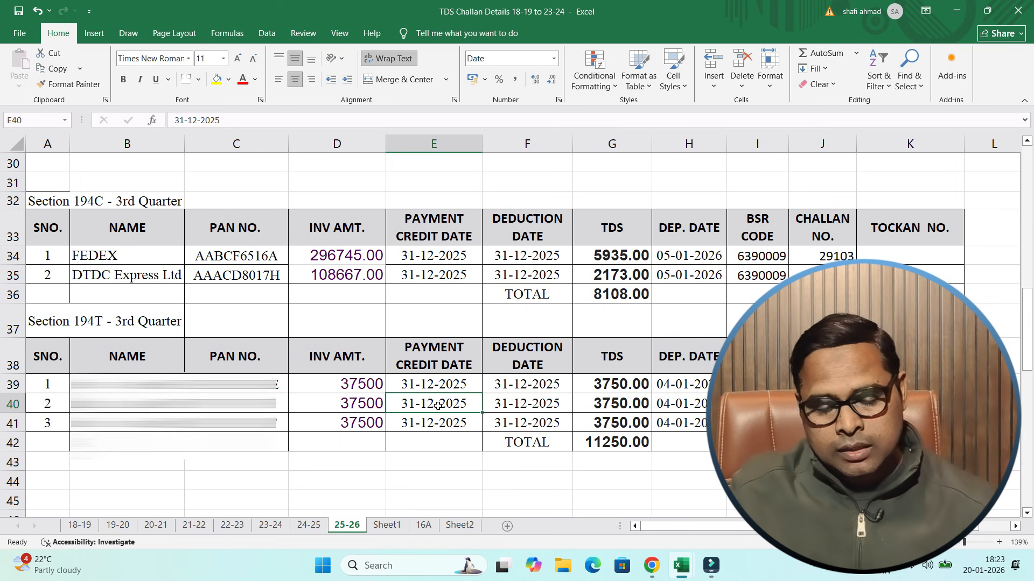
- Switch to Google Chrome, search for "rpu download" and open Protean's Procedure for Preparation of TDS Return page
{"action": "key", "text": "super+d"}
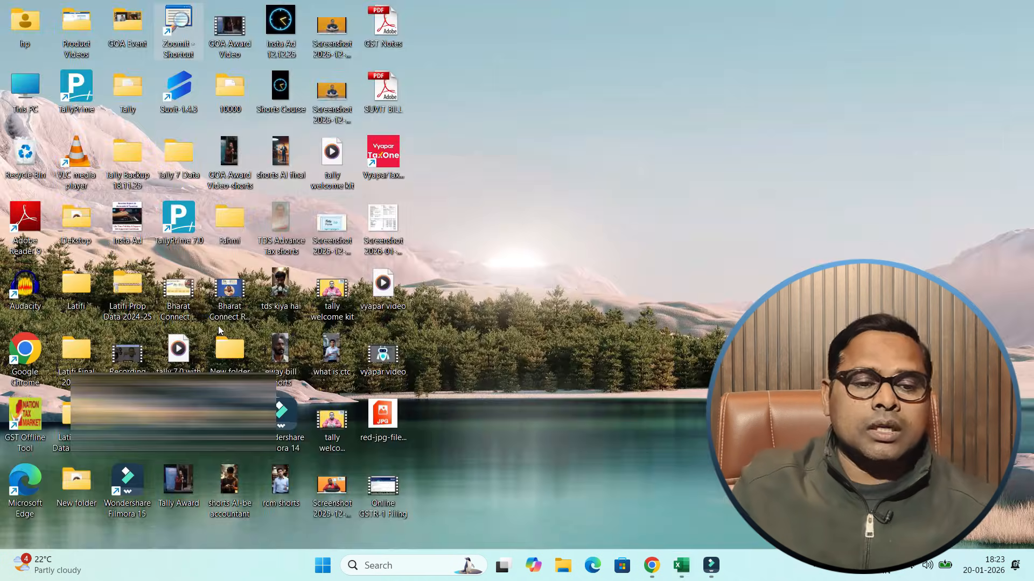
{"action": "double_click", "coordinate": [25, 368]}
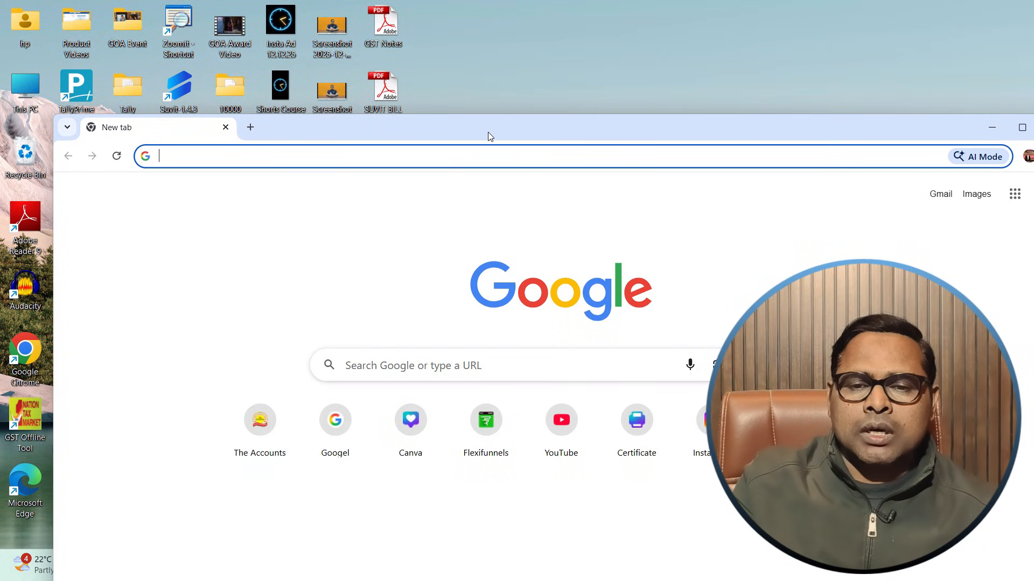
{"action": "double_click", "coordinate": [413, 116]}
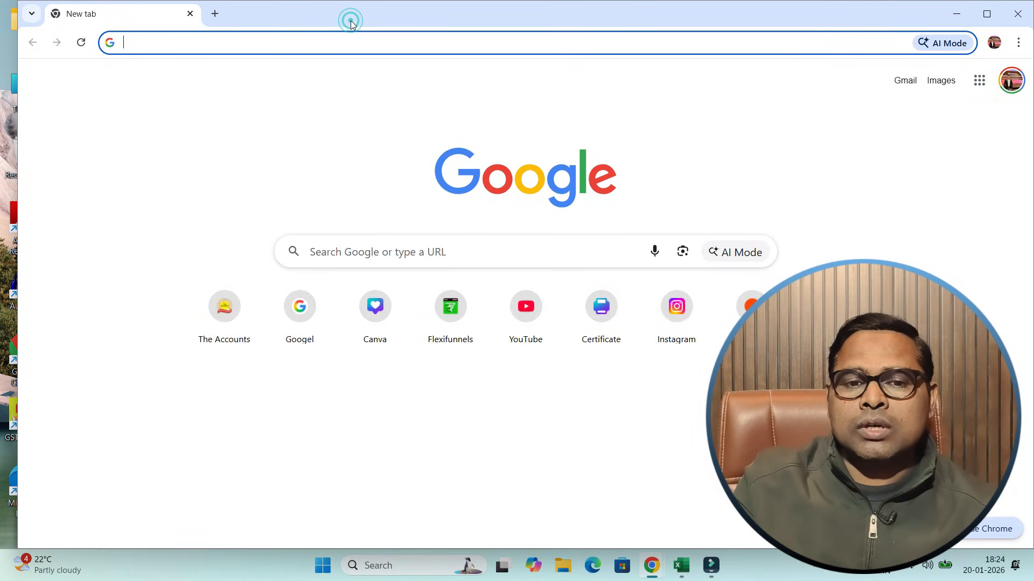
{"action": "left_click_drag", "start_coordinate": [350, 21], "coordinate": [339, 125]}
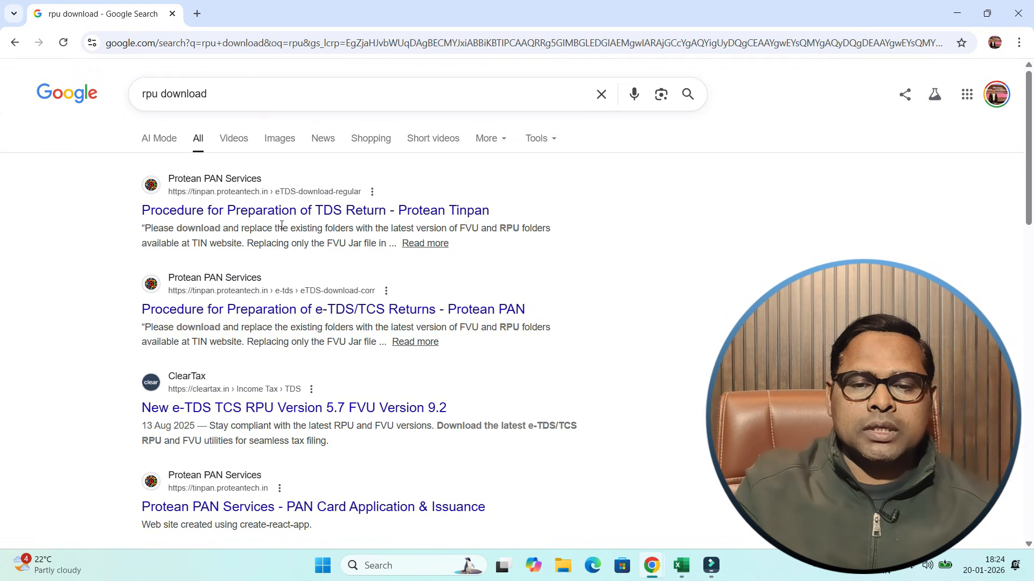
{"action": "left_click", "coordinate": [332, 215]}
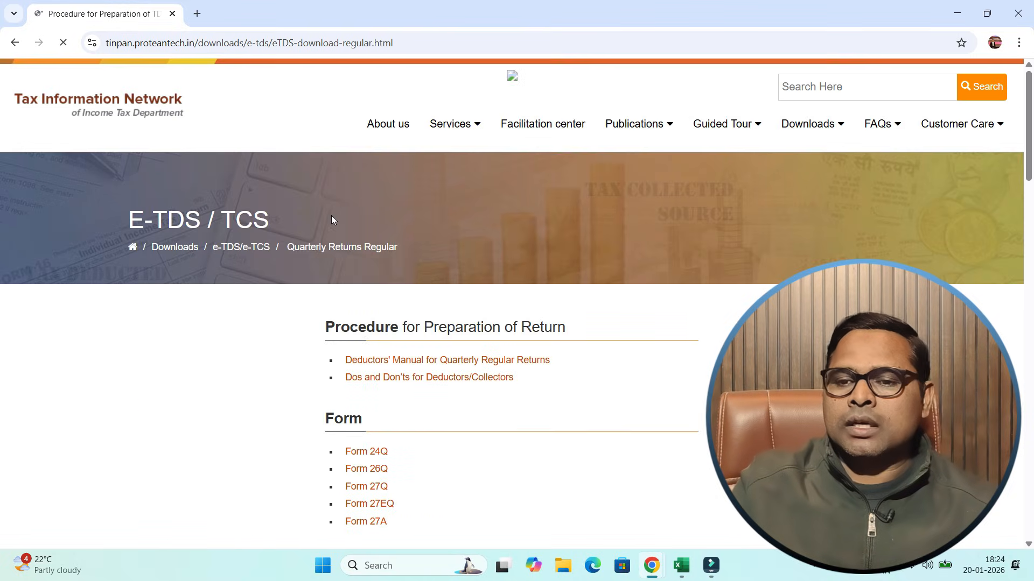
- Go to the e-TDS/e-TCS regular quarterly returns downloads and download the e-TDS/TCS Return Preparation Utility Ver. 5.7
{"action": "mouse_move", "coordinate": [1028, 156]}
{"action": "left_mouse_down"}
{"action": "mouse_move", "coordinate": [1031, 370]}
{"action": "mouse_move", "coordinate": [1031, 157]}
{"action": "left_mouse_up"}
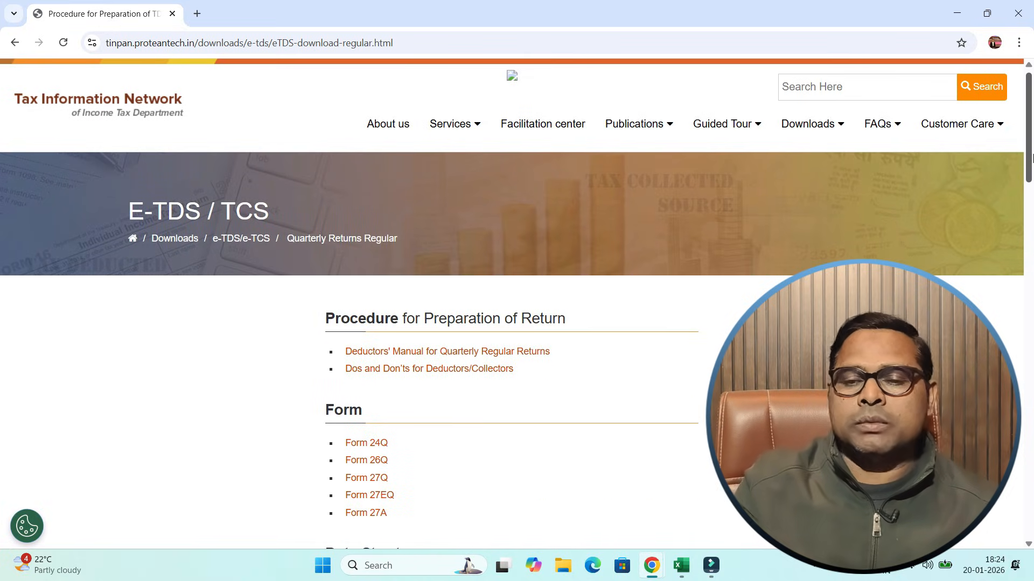
{"action": "mouse_move", "coordinate": [835, 130]}
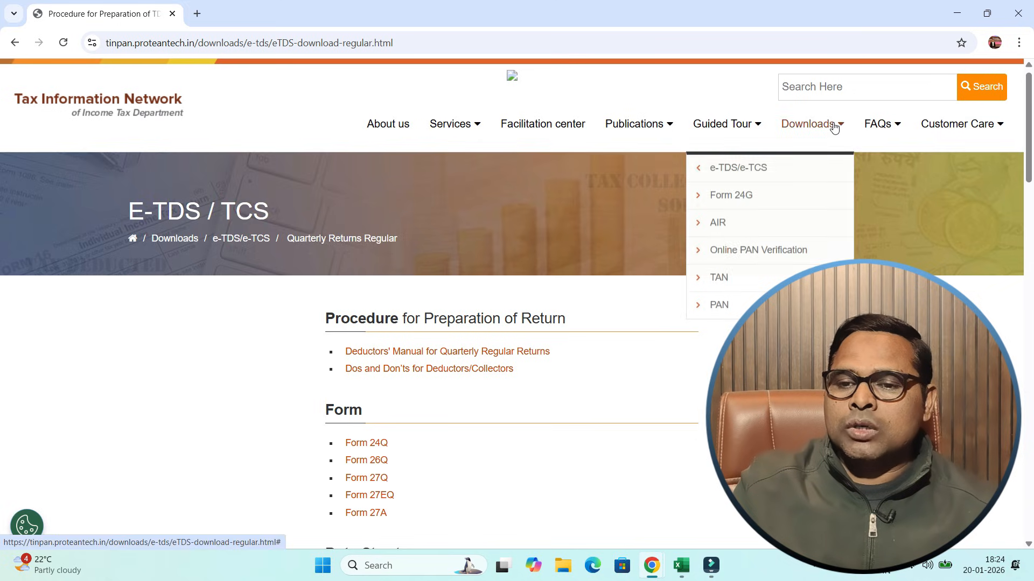
{"action": "mouse_move", "coordinate": [769, 167]}
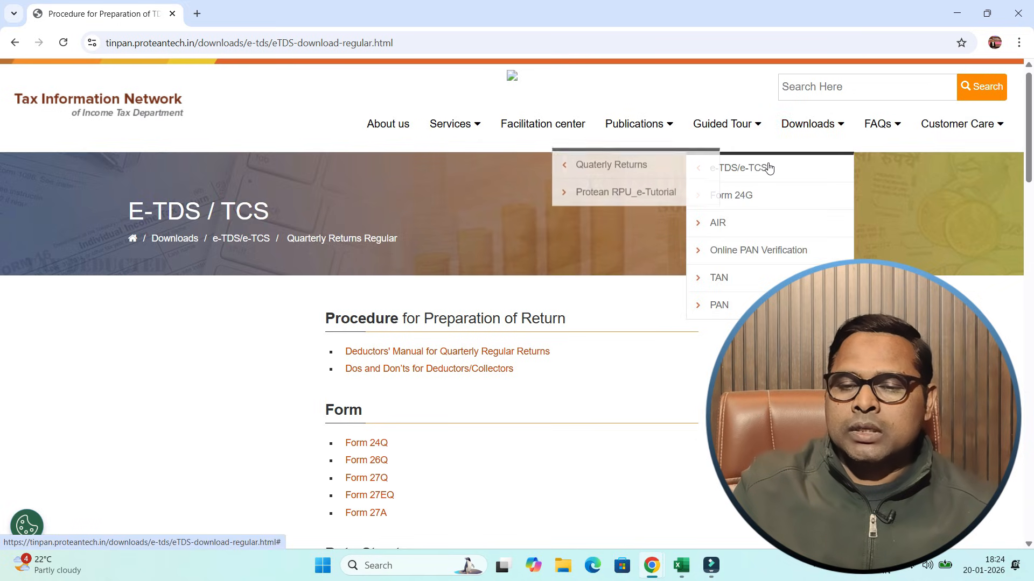
{"action": "mouse_move", "coordinate": [651, 175]}
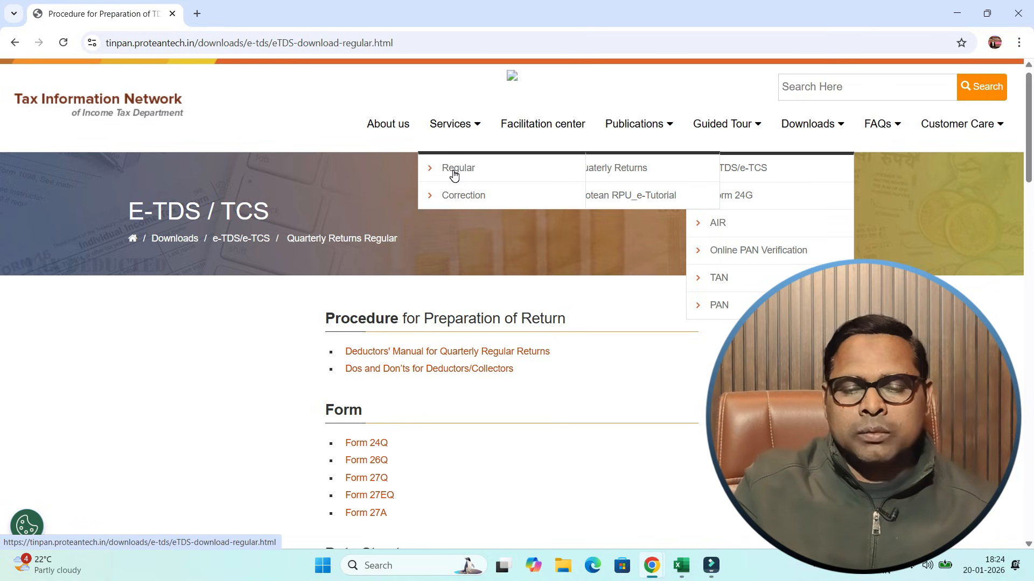
{"action": "left_click", "coordinate": [454, 173]}
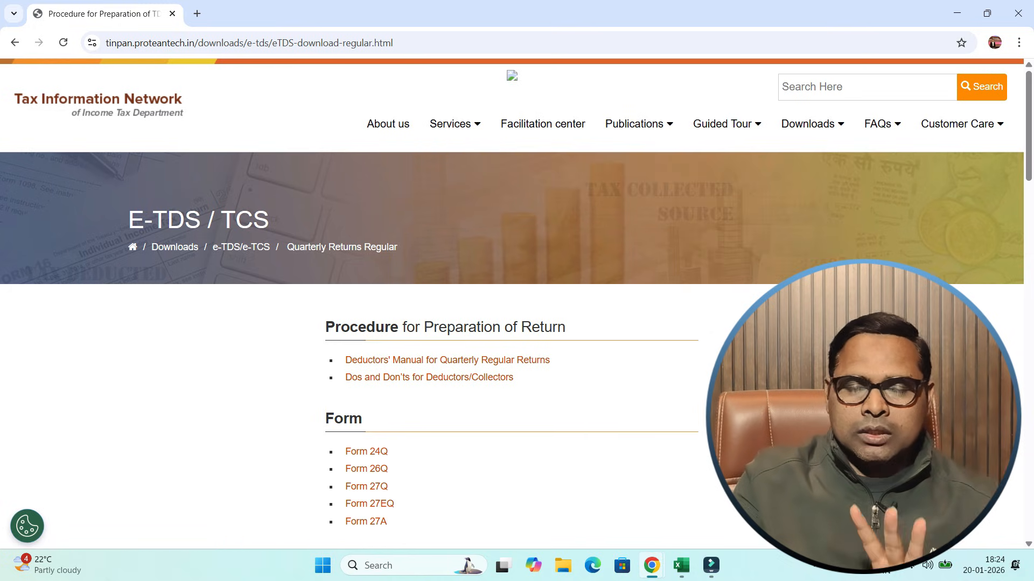
{"action": "left_click_drag", "start_coordinate": [1029, 140], "coordinate": [1031, 350]}
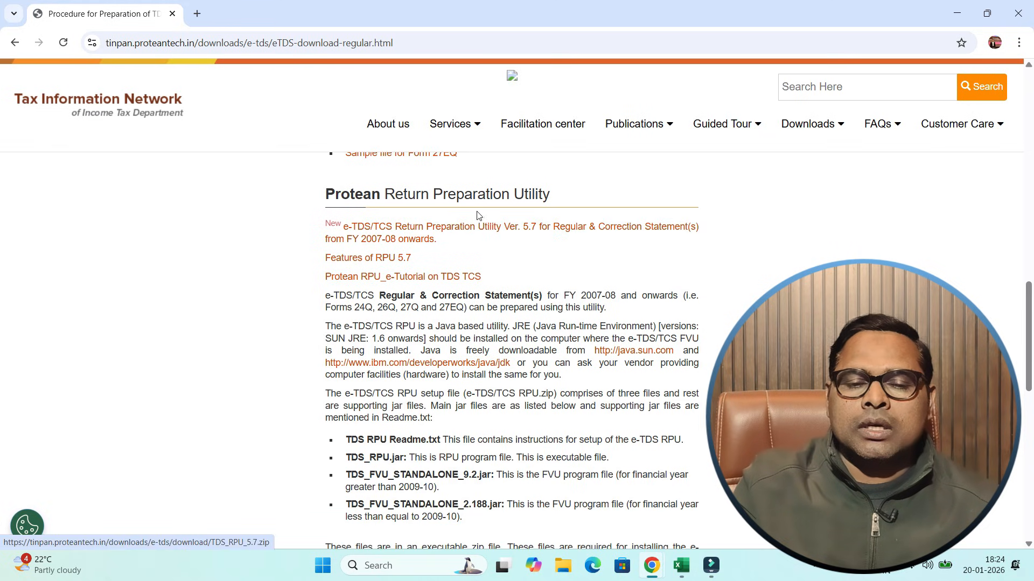
{"action": "left_click", "coordinate": [420, 236]}
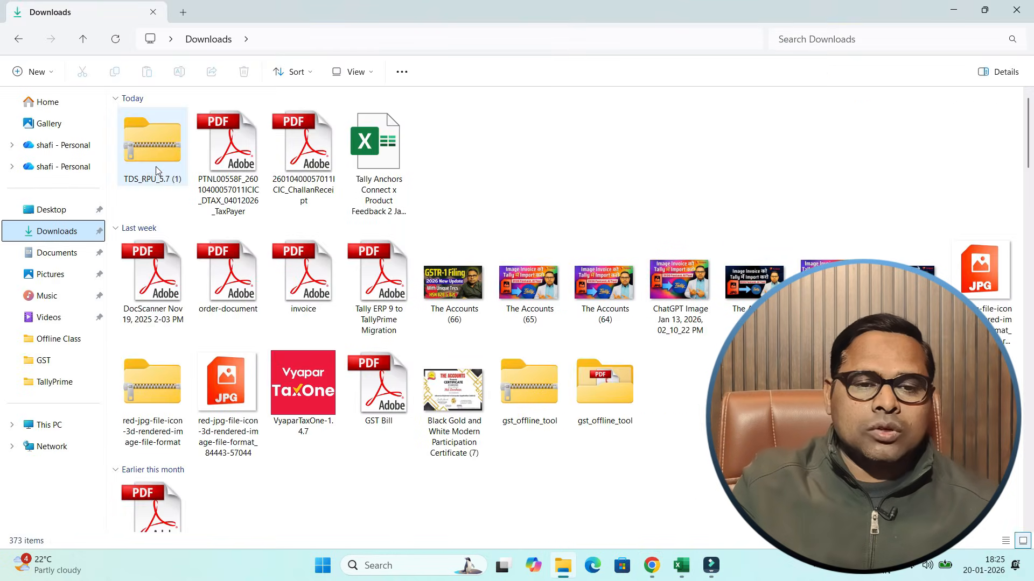
- Copy the downloaded TDS_RPU_5.7 (1) archive and delete the old TDS_RPU_5.7 folder from Local Disk (C:)
{"action": "left_click", "coordinate": [156, 166]}
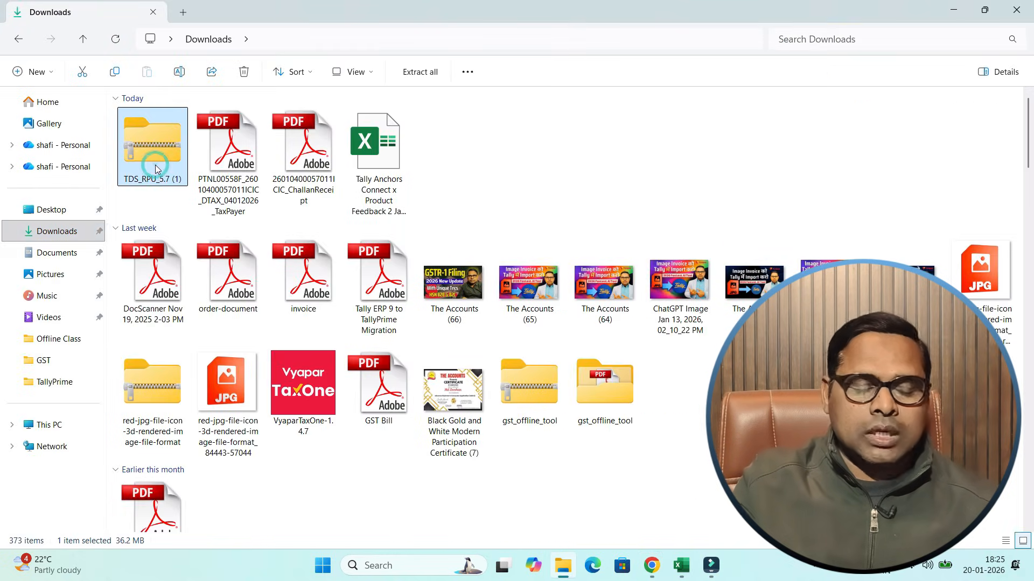
{"action": "key", "text": "ctrl+c"}
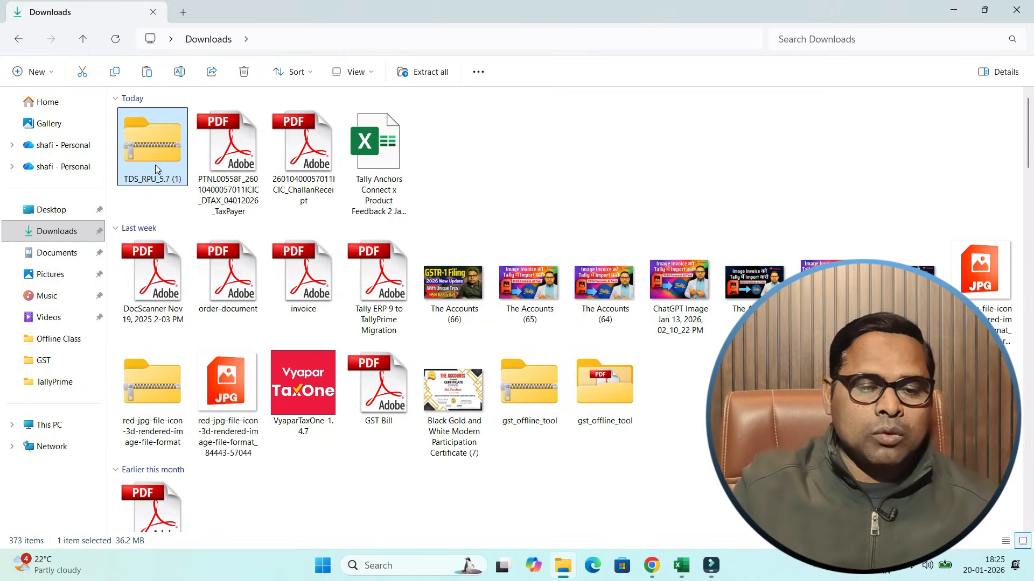
{"action": "left_click", "coordinate": [46, 425]}
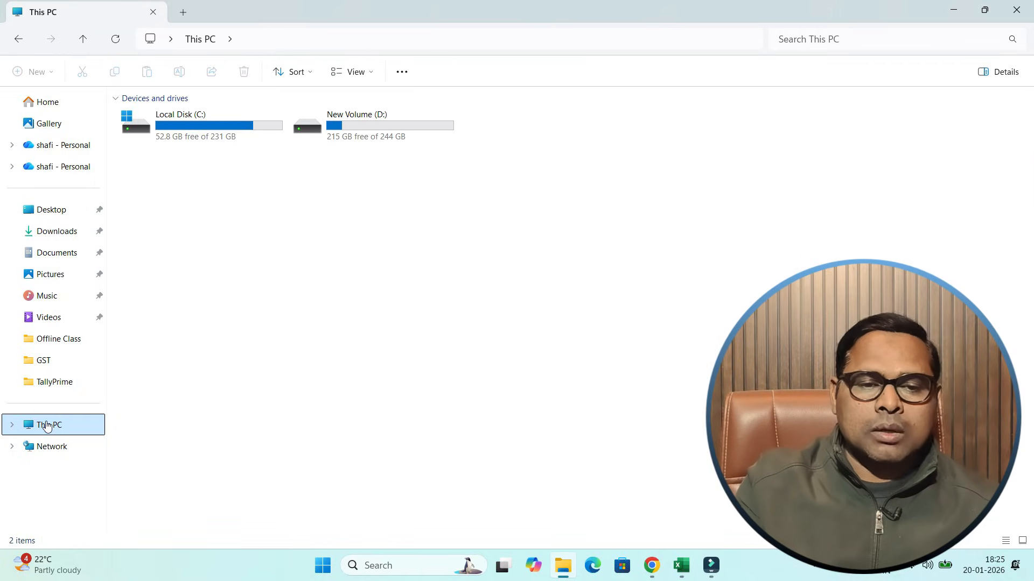
{"action": "double_click", "coordinate": [192, 123]}
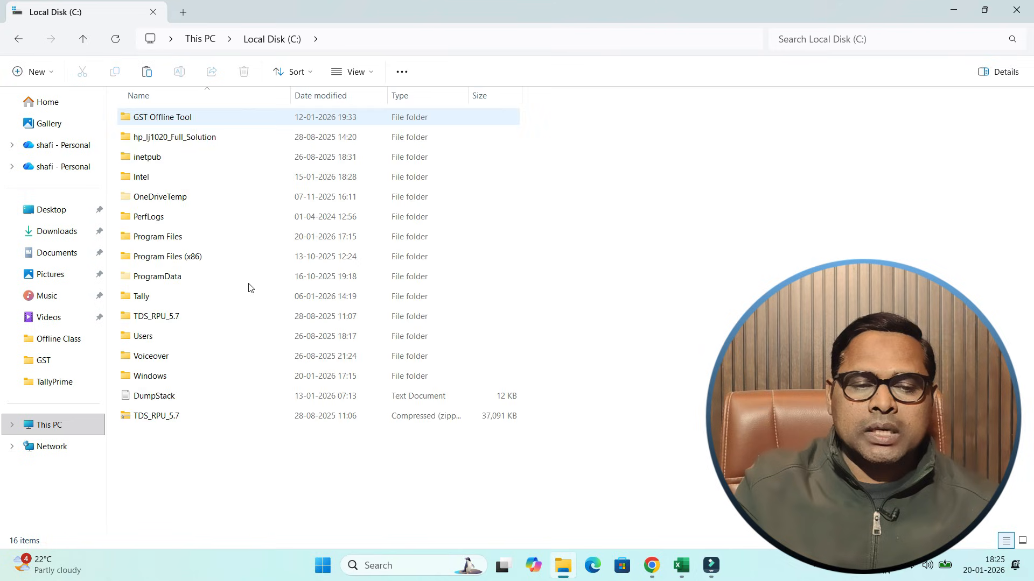
{"action": "left_click", "coordinate": [227, 499]}
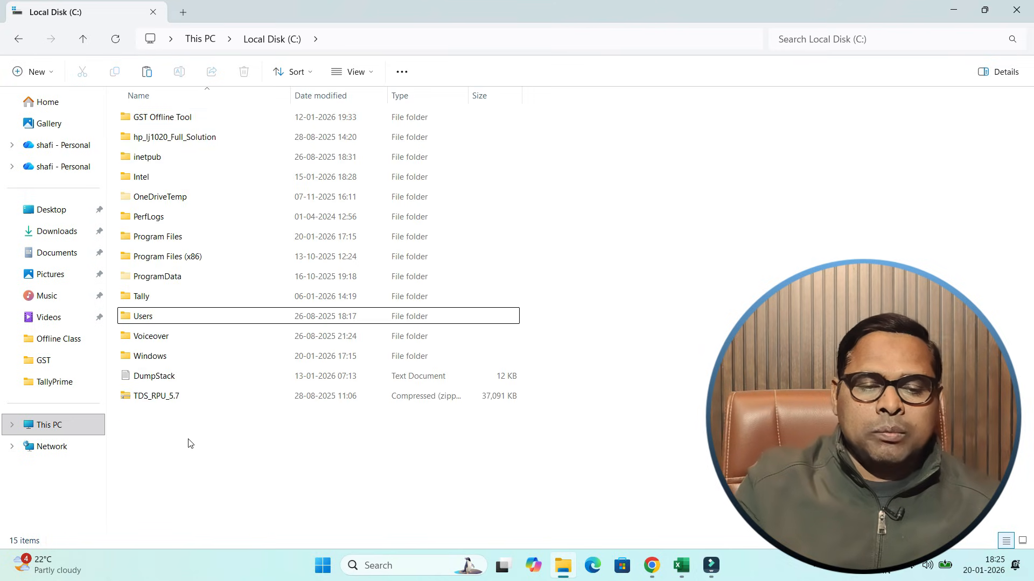
- Extract the TDS_RPU_5.7 compressed file on Local Disk (C:) into its TDS_RPU_5.7 folder
{"action": "left_click", "coordinate": [156, 403]}
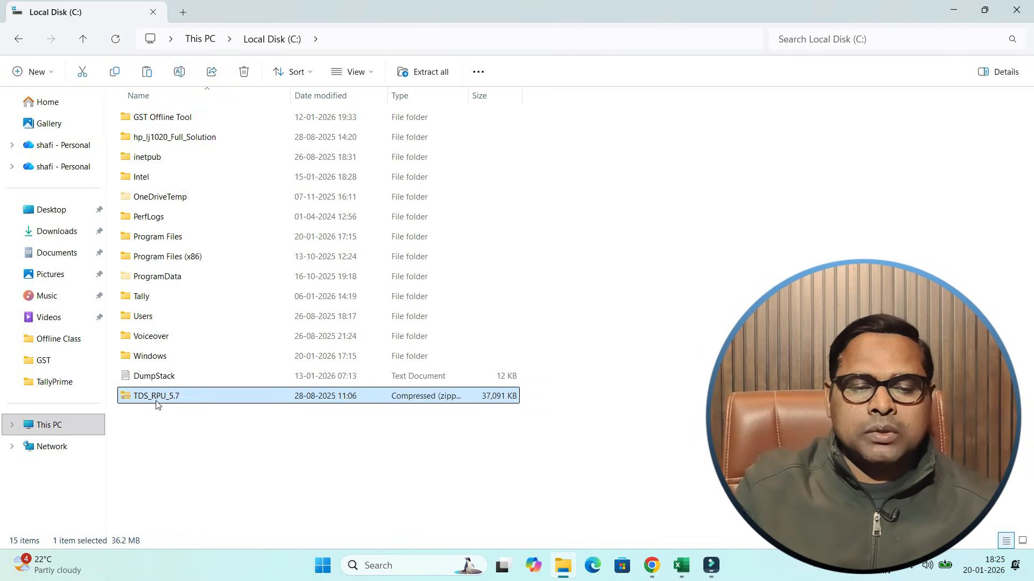
{"action": "right_click", "coordinate": [156, 402]}
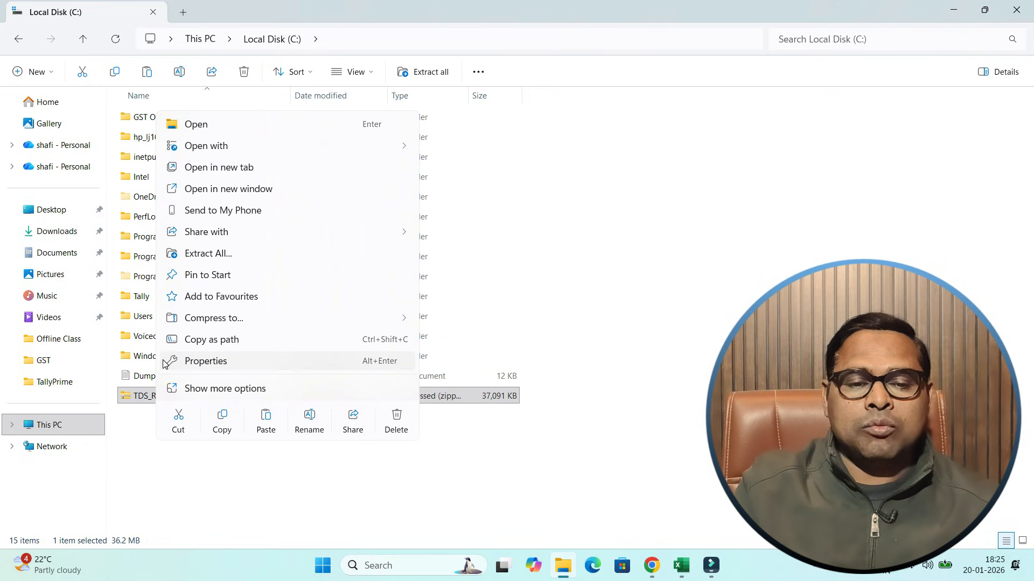
{"action": "left_click", "coordinate": [223, 261]}
{"action": "left_click", "coordinate": [626, 418]}
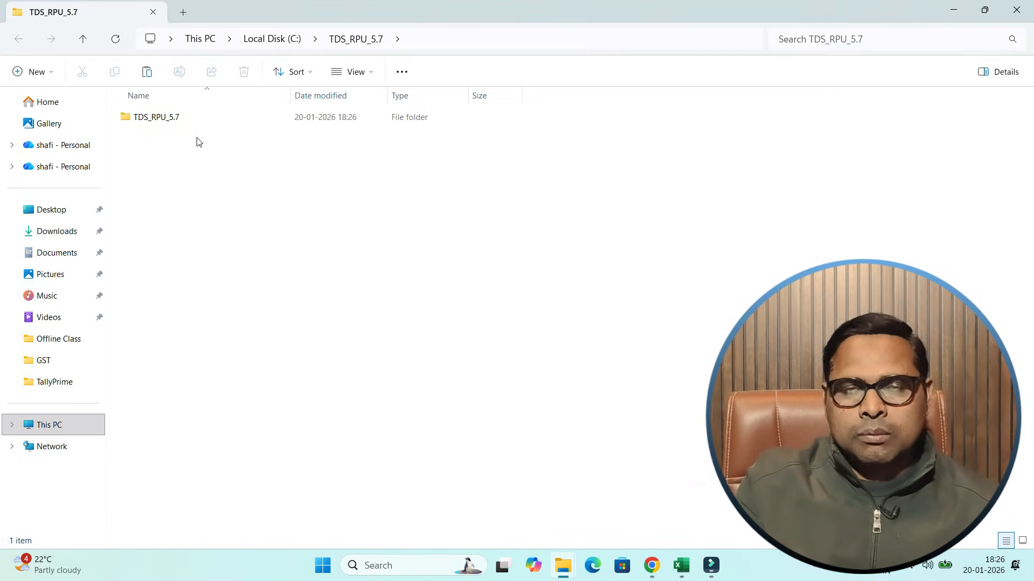
- Open the inner TDS_RPU_5.7 folder and launch the TDS_RPU_5.7 executable jar file, dismissing its startup message
{"action": "double_click", "coordinate": [162, 118]}
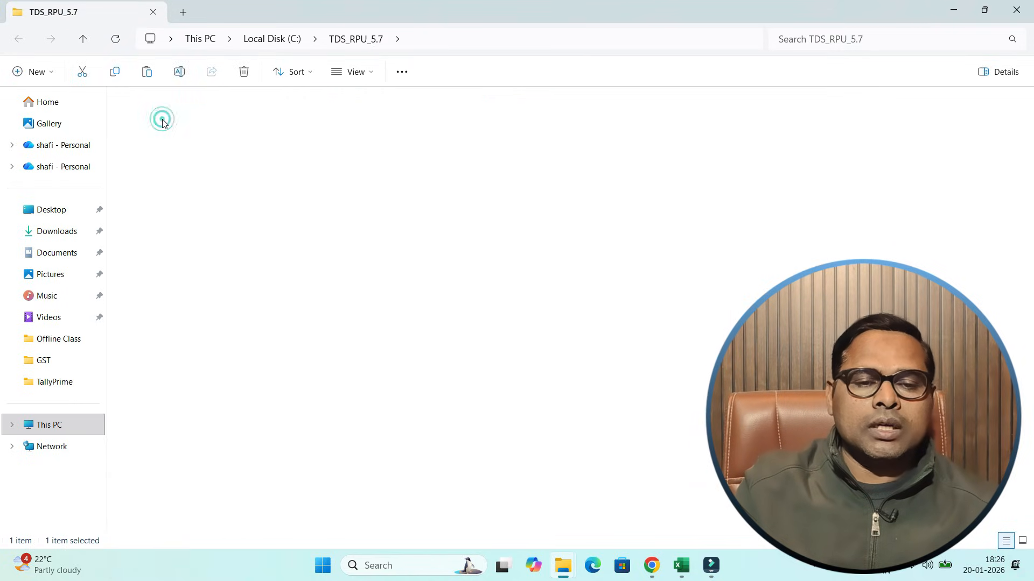
{"action": "left_click", "coordinate": [161, 458]}
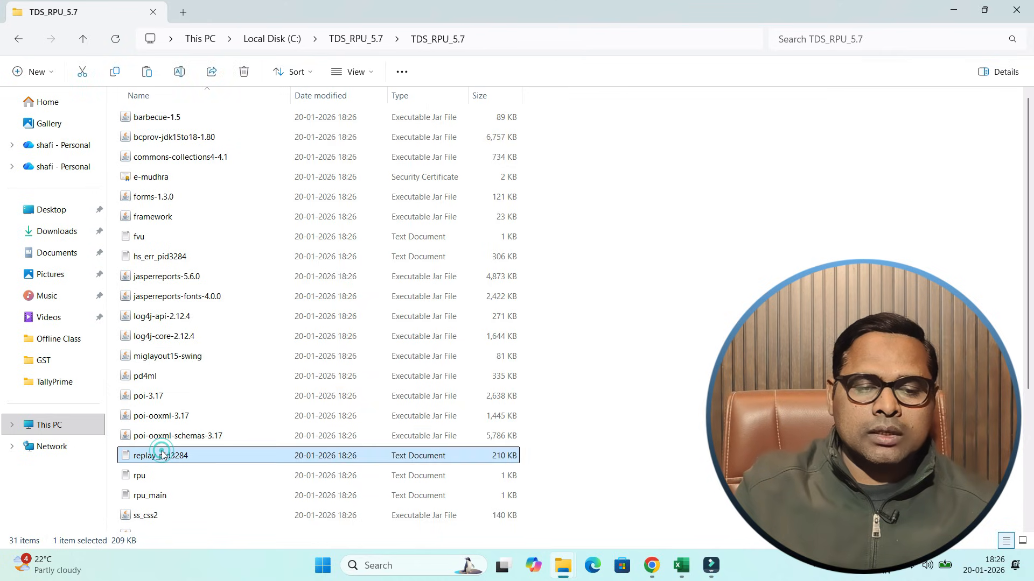
{"action": "scroll", "coordinate": [146, 441], "scroll_direction": "down", "scroll_amount": 3}
{"action": "left_click", "coordinate": [140, 428]}
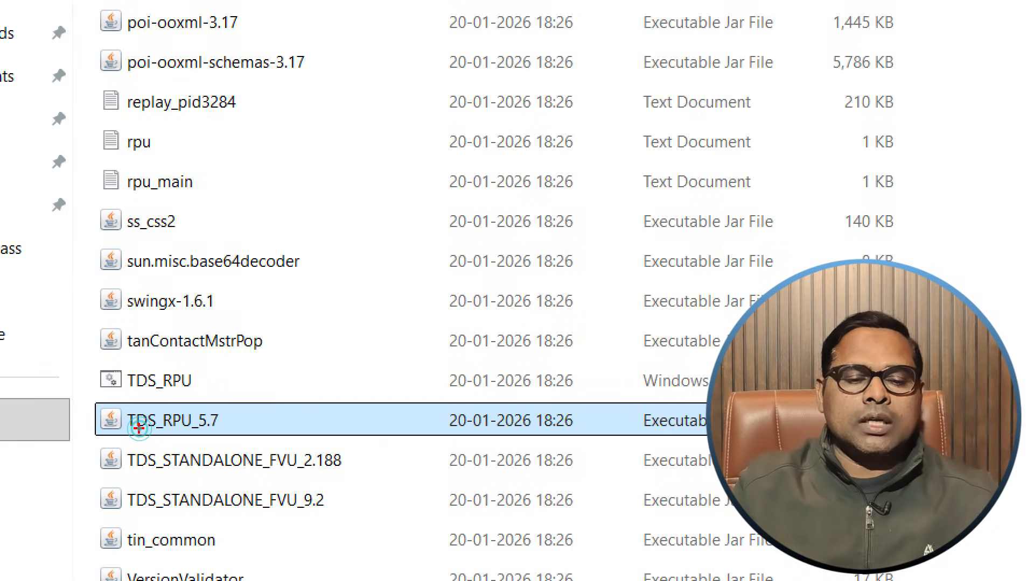
{"action": "mouse_move", "coordinate": [203, 401]}
{"action": "left_mouse_down"}
{"action": "mouse_move", "coordinate": [73, 426]}
{"action": "mouse_move", "coordinate": [259, 447]}
{"action": "mouse_move", "coordinate": [207, 400]}
{"action": "mouse_move", "coordinate": [138, 490]}
{"action": "mouse_move", "coordinate": [226, 404]}
{"action": "left_mouse_up"}
{"action": "key", "text": "Escape"}
{"action": "left_click", "coordinate": [163, 428]}
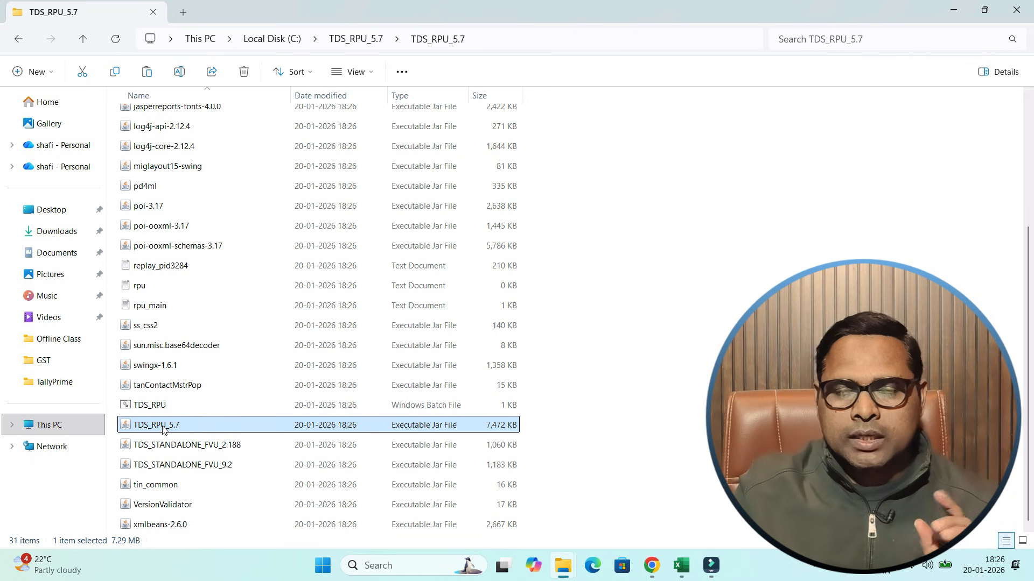
{"action": "left_click", "coordinate": [515, 330]}
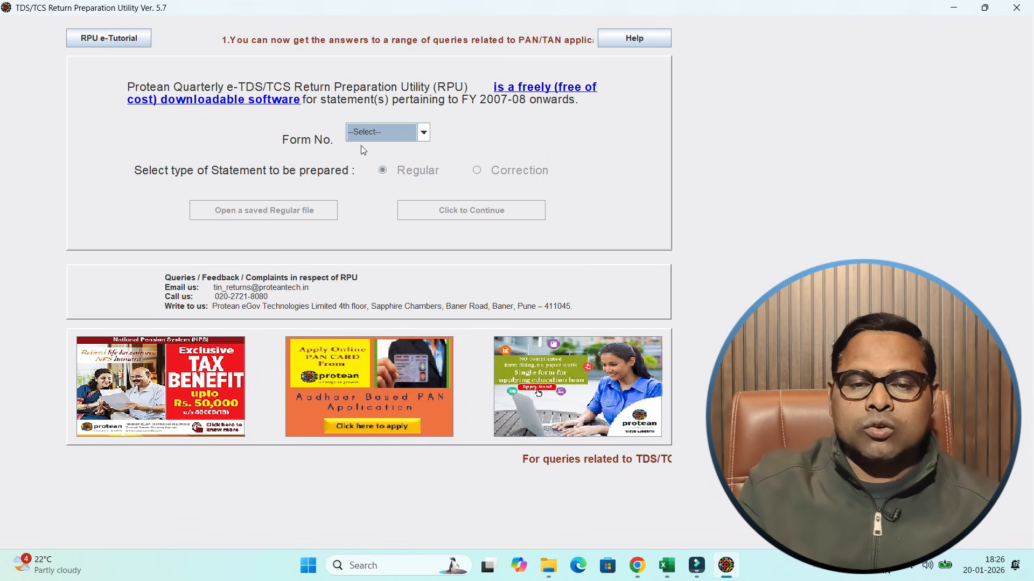
- Select Form No. 26Q with the Regular statement type and continue to the return form
{"action": "left_click", "coordinate": [387, 138]}
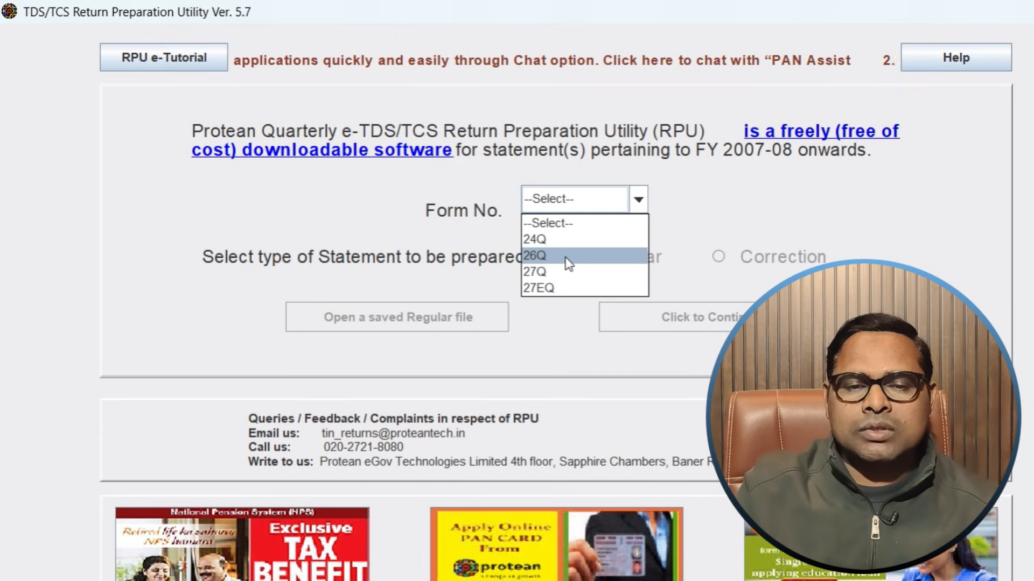
{"action": "left_click", "coordinate": [537, 257]}
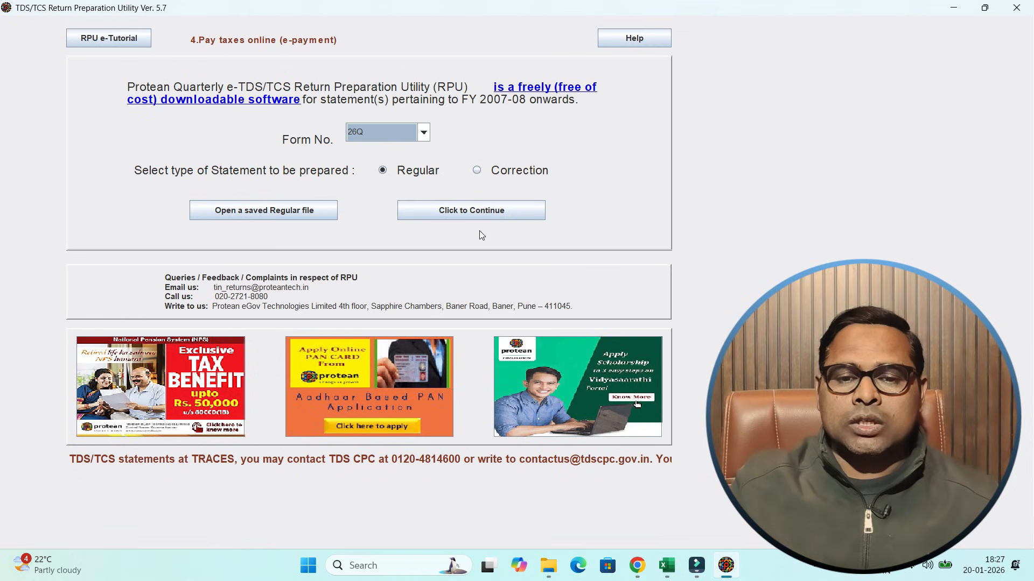
{"action": "left_click", "coordinate": [474, 214]}
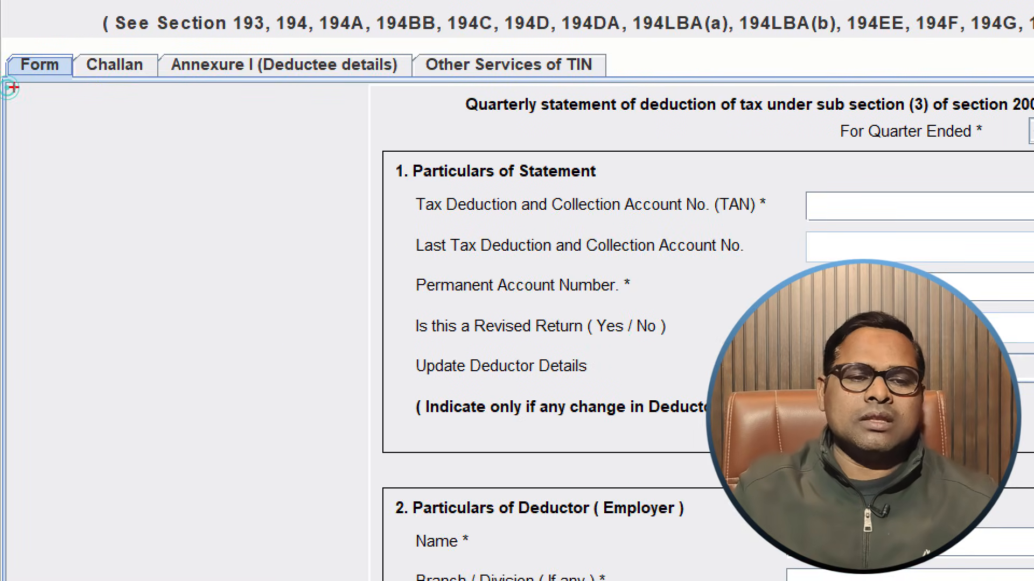
{"action": "mouse_move", "coordinate": [15, 22]}
{"action": "left_mouse_down"}
{"action": "mouse_move", "coordinate": [171, 89]}
{"action": "mouse_move", "coordinate": [43, 24]}
{"action": "left_mouse_up"}
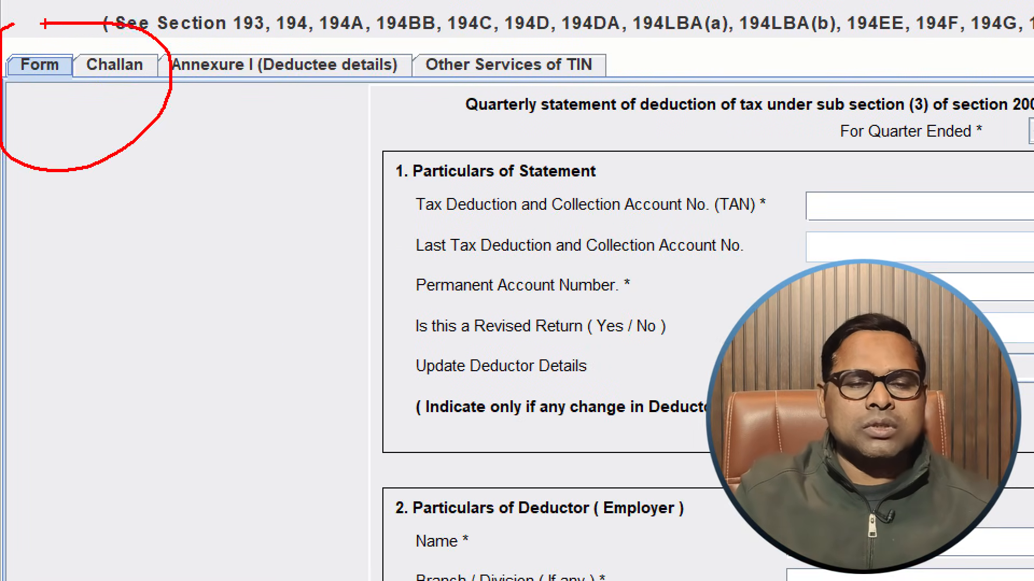
{"action": "left_click_drag", "start_coordinate": [10, 82], "coordinate": [102, 24]}
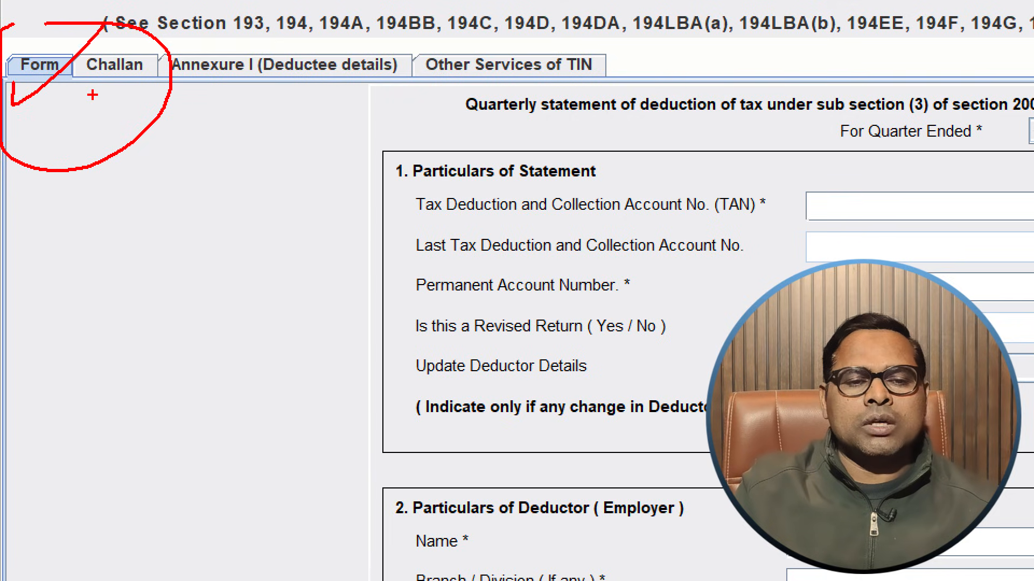
{"action": "left_click_drag", "start_coordinate": [92, 100], "coordinate": [213, 1]}
{"action": "mouse_move", "coordinate": [236, 97]}
{"action": "left_mouse_down"}
{"action": "mouse_move", "coordinate": [235, 158]}
{"action": "mouse_move", "coordinate": [463, 2]}
{"action": "left_mouse_up"}
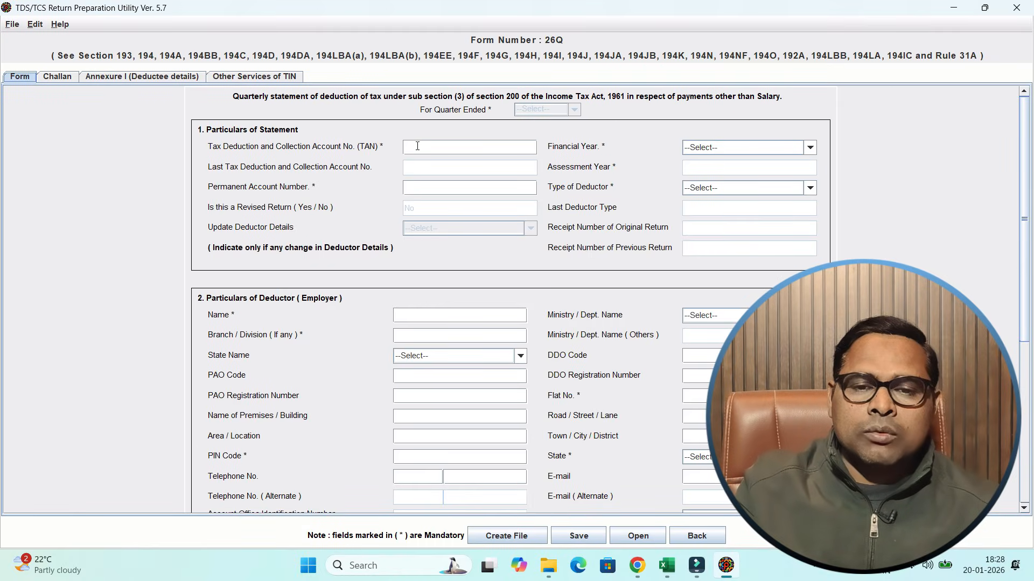
- Review the Particulars of Statement fields, including TAN, PAN and the Financial Year and Type of Deductor options
{"action": "left_click", "coordinate": [417, 146]}
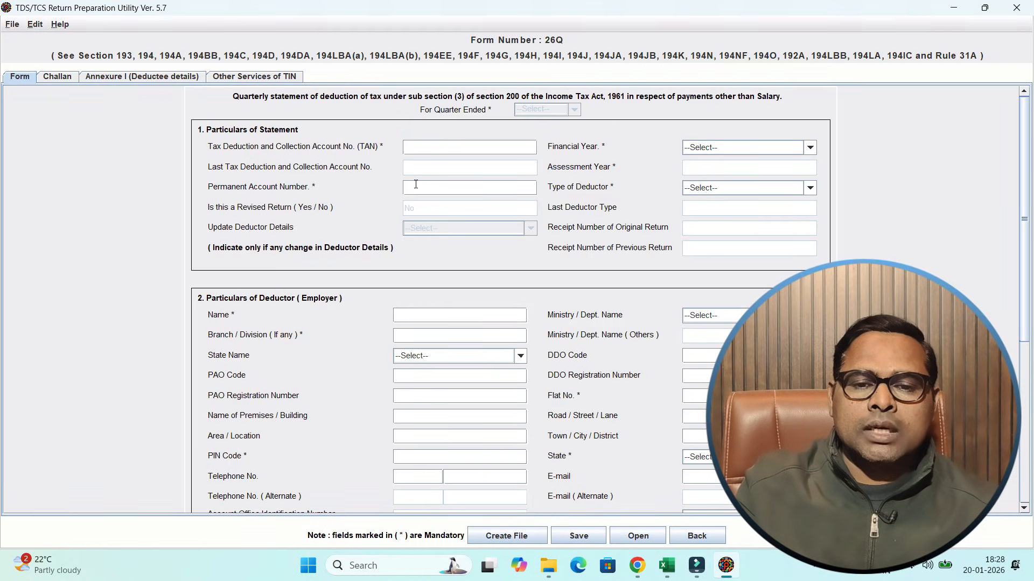
{"action": "left_click", "coordinate": [416, 186]}
{"action": "left_click", "coordinate": [702, 148]}
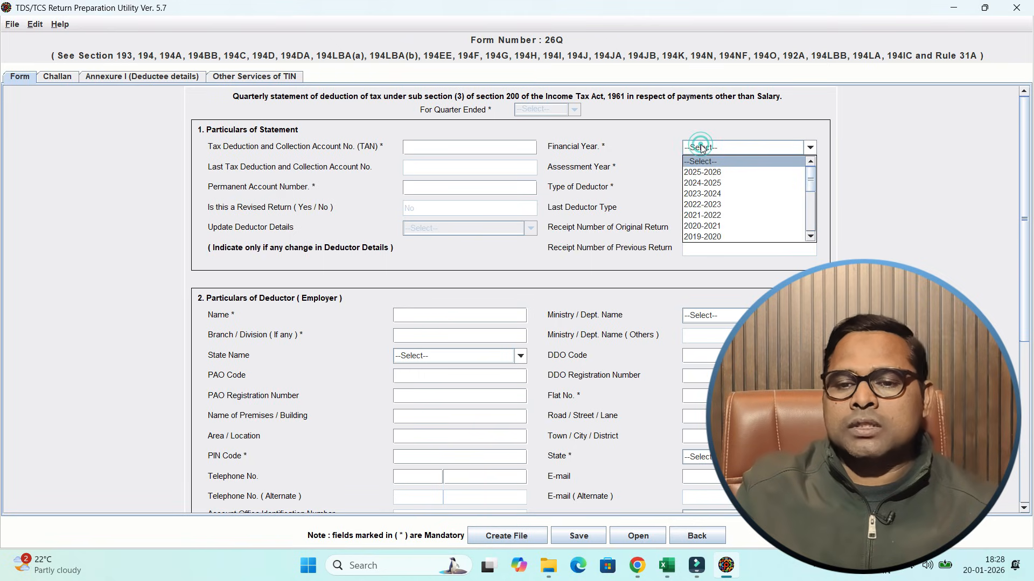
{"action": "left_click", "coordinate": [702, 148]}
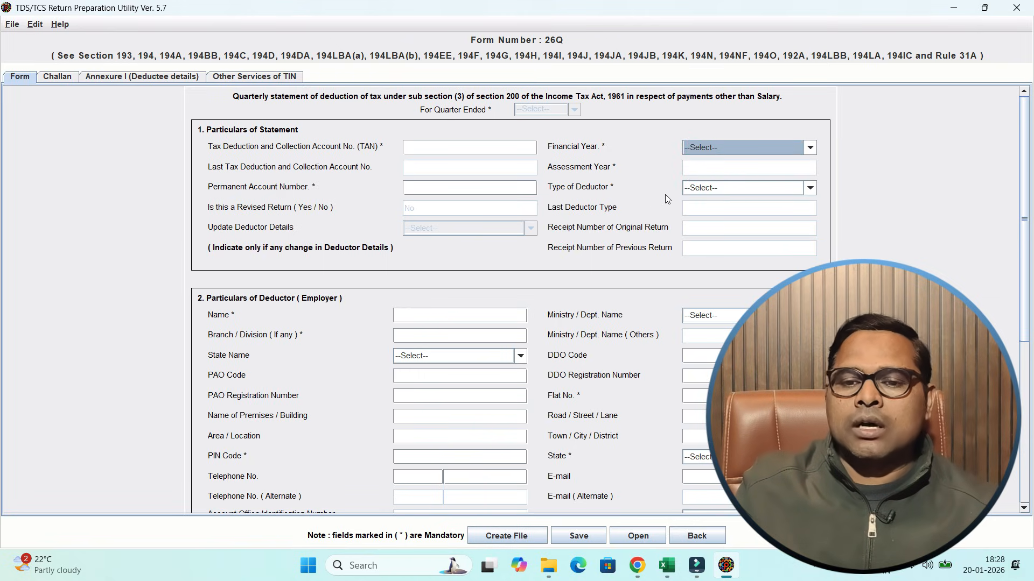
{"action": "left_click", "coordinate": [702, 193]}
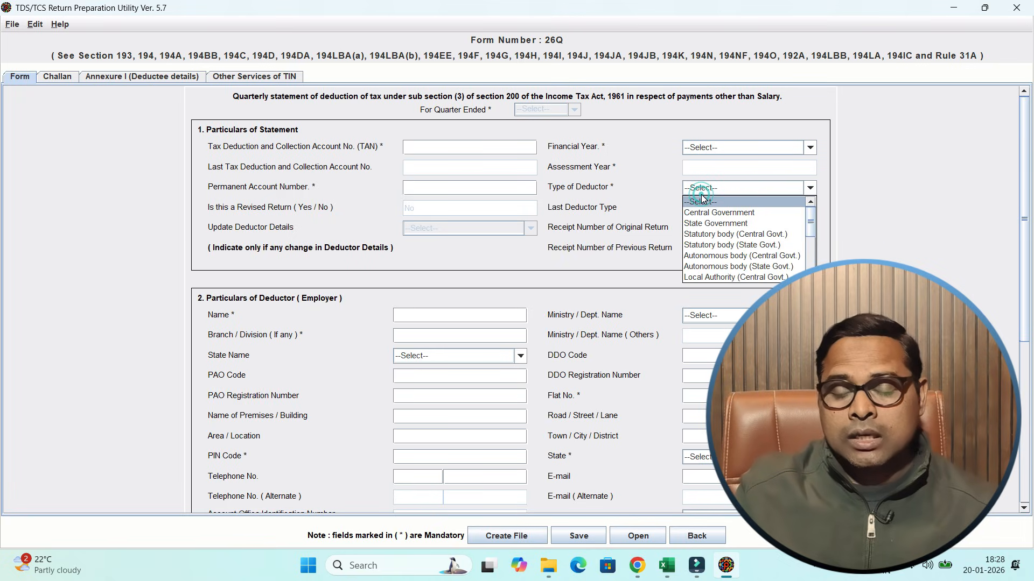
{"action": "left_click_drag", "start_coordinate": [811, 231], "coordinate": [811, 265]}
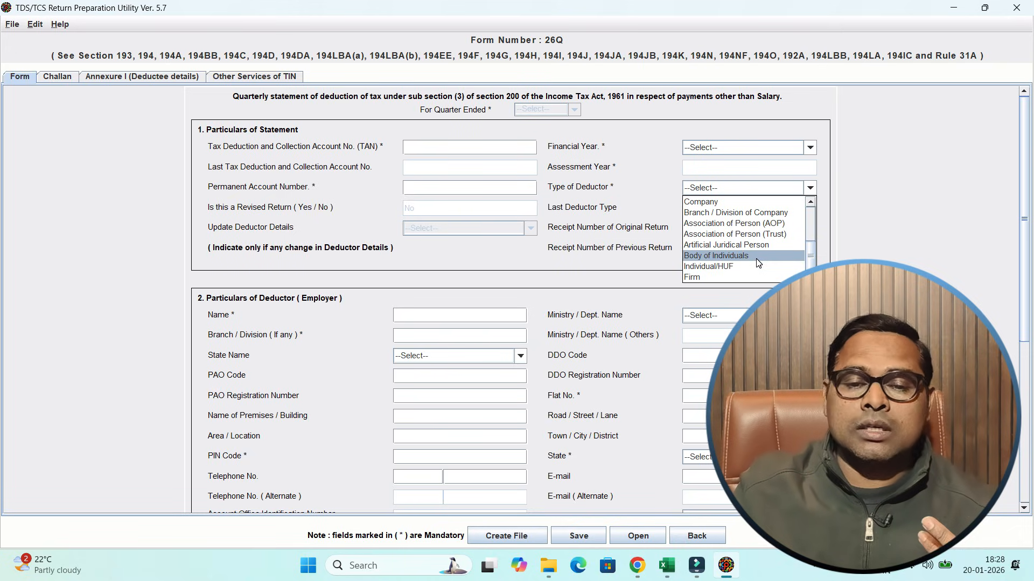
{"action": "left_click", "coordinate": [625, 269]}
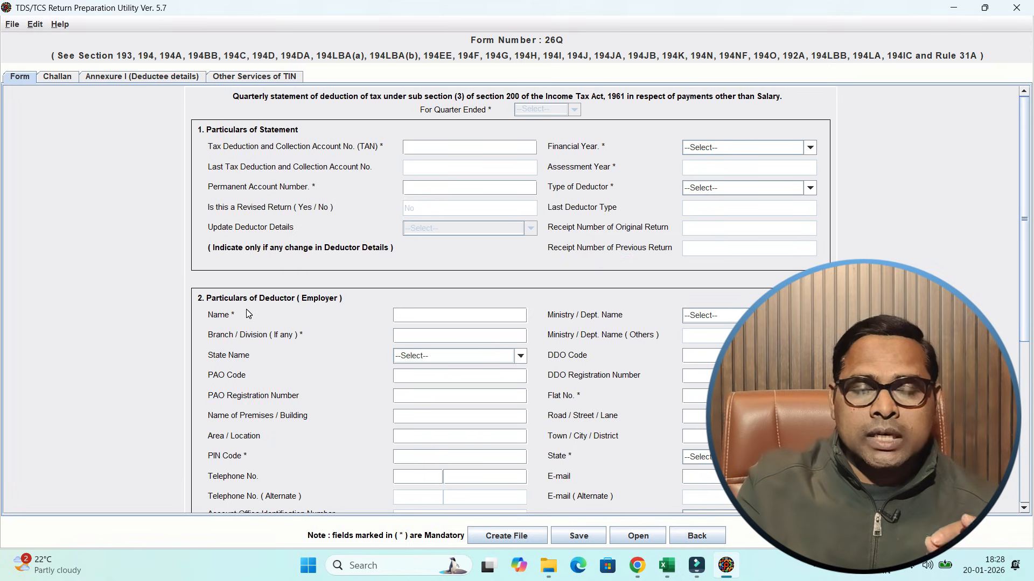
- Examine the Particulars of Deductor fields, including the Ministry / Dept. Name and Has Address Changed Since Last Return options
{"action": "left_click", "coordinate": [420, 317]}
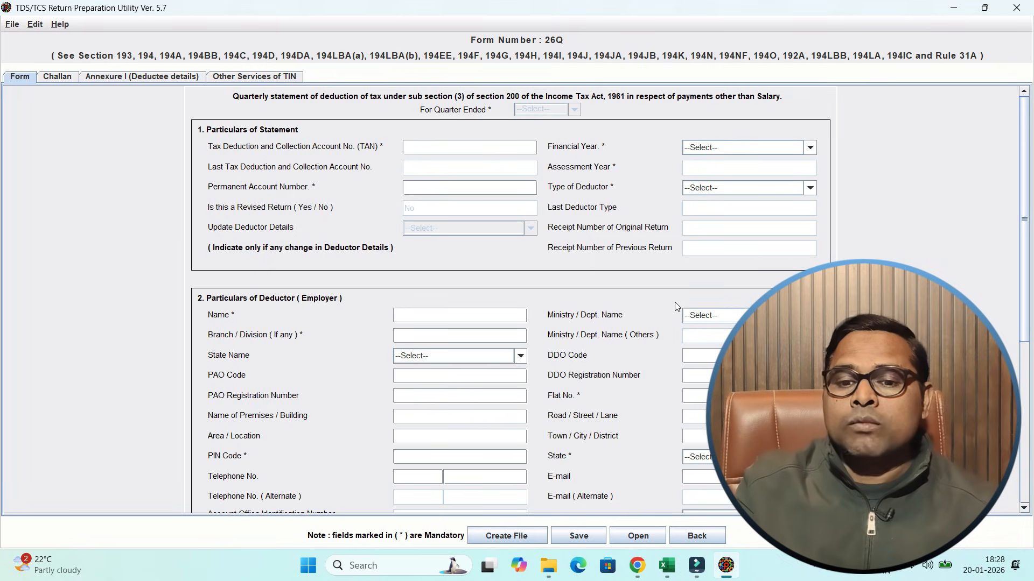
{"action": "left_click", "coordinate": [705, 316]}
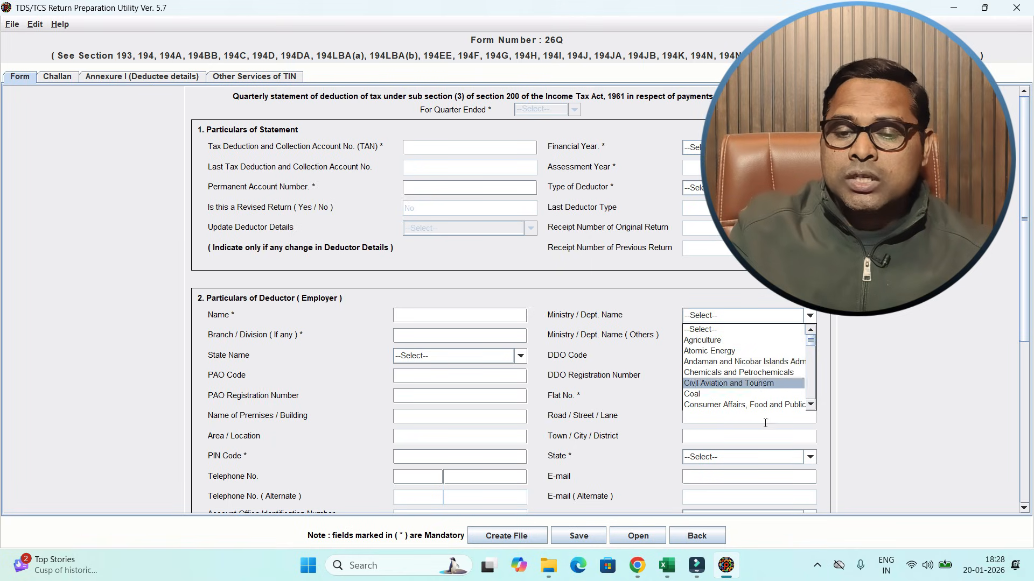
{"action": "left_click", "coordinate": [926, 313]}
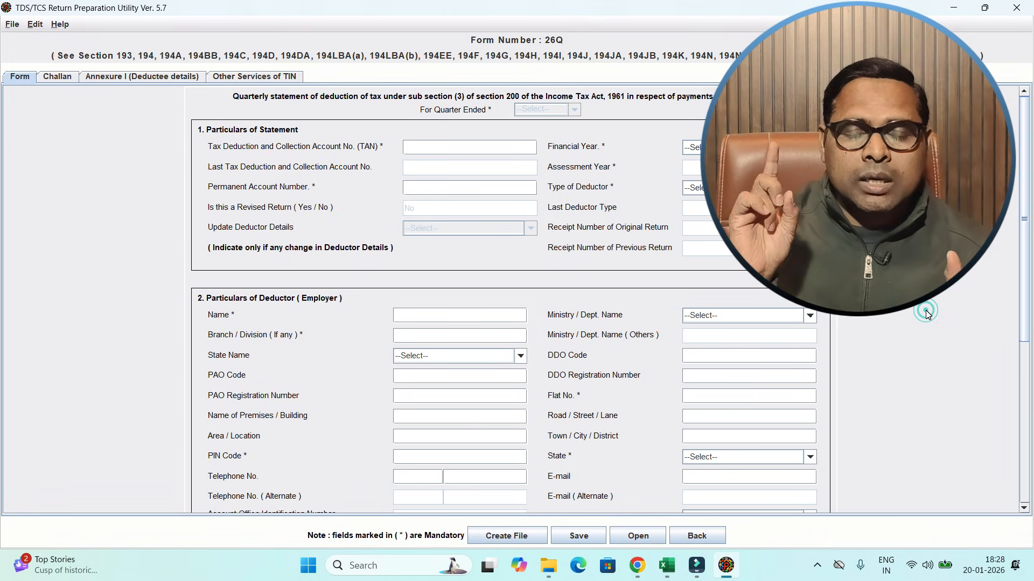
{"action": "left_click", "coordinate": [432, 336]}
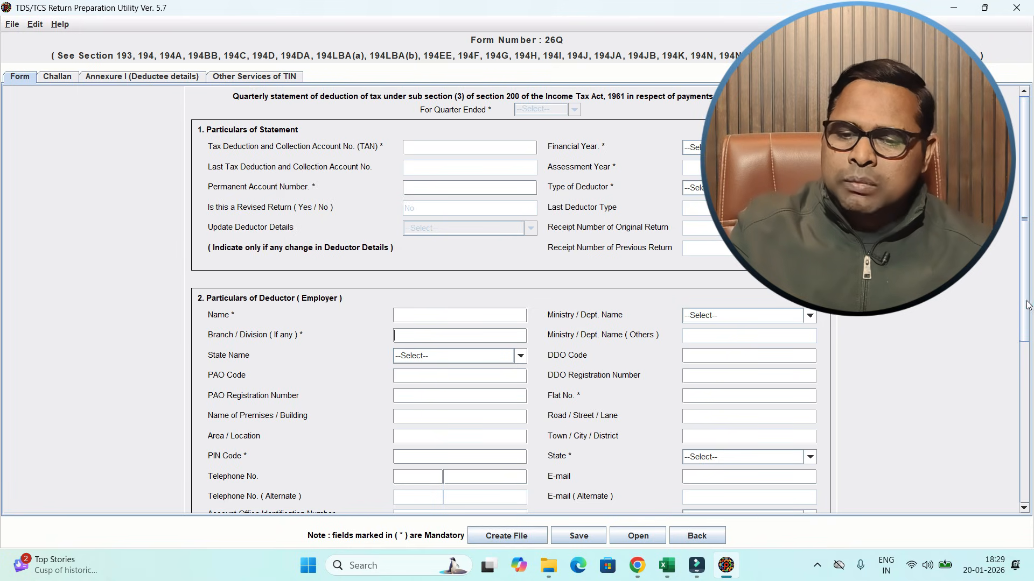
{"action": "scroll", "coordinate": [1028, 305], "scroll_direction": "down", "scroll_amount": 3}
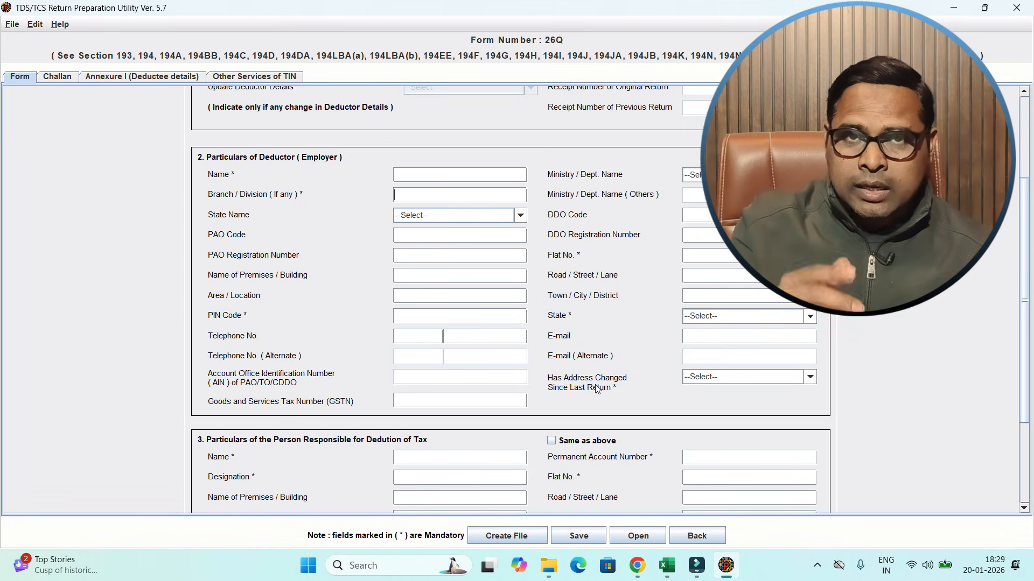
{"action": "left_click", "coordinate": [704, 378]}
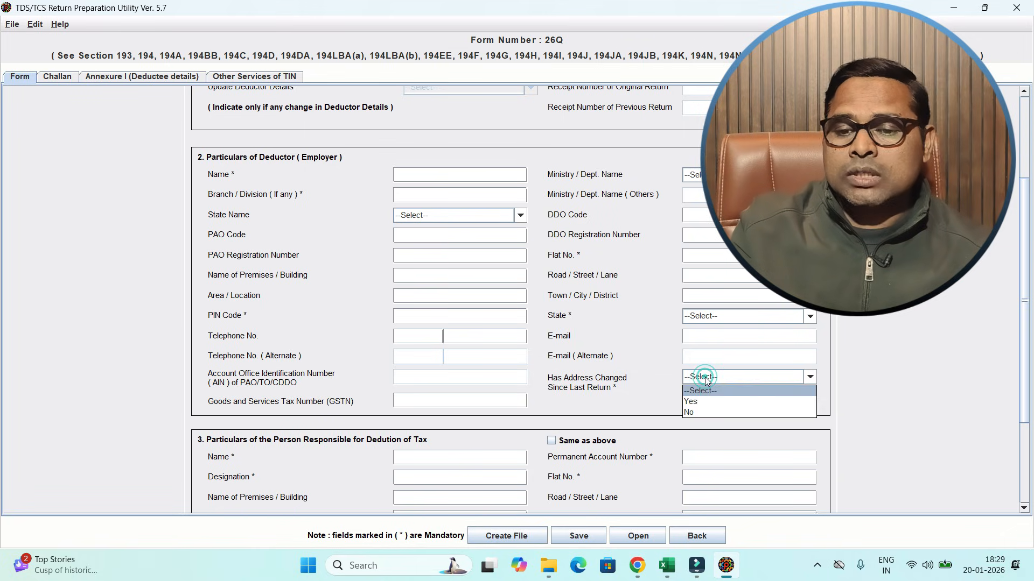
{"action": "left_click", "coordinate": [706, 377]}
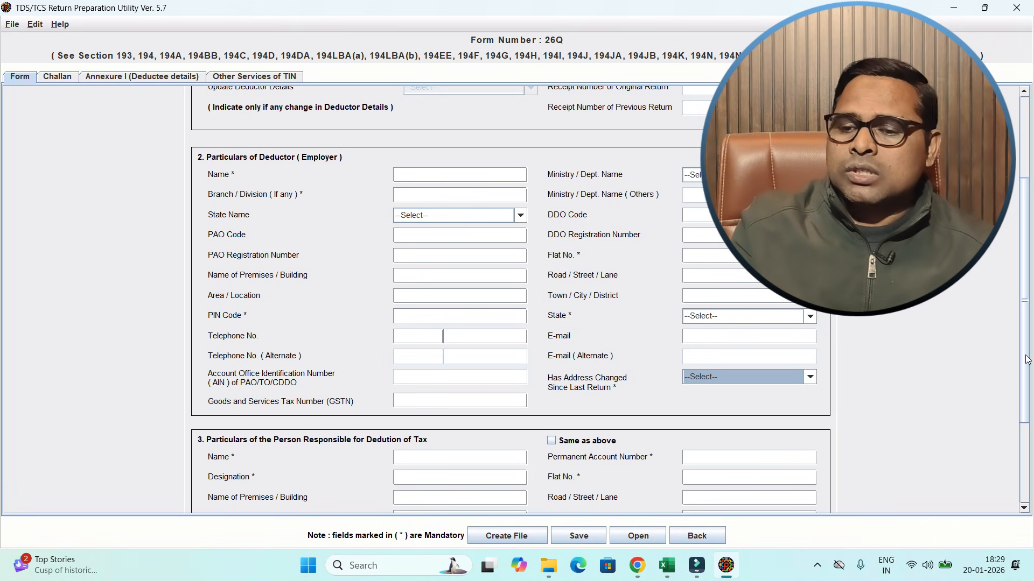
- Check the fields for the person responsible for tax deduction, including whether a regular 26Q statement was filed for an earlier period
{"action": "left_click_drag", "start_coordinate": [1024, 358], "coordinate": [1030, 447]}
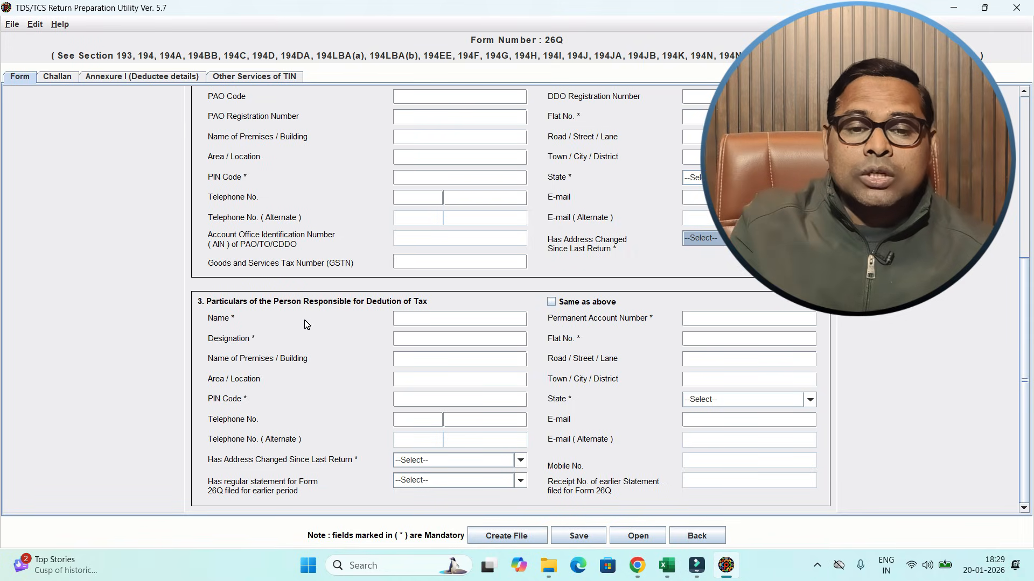
{"action": "left_click", "coordinate": [468, 316]}
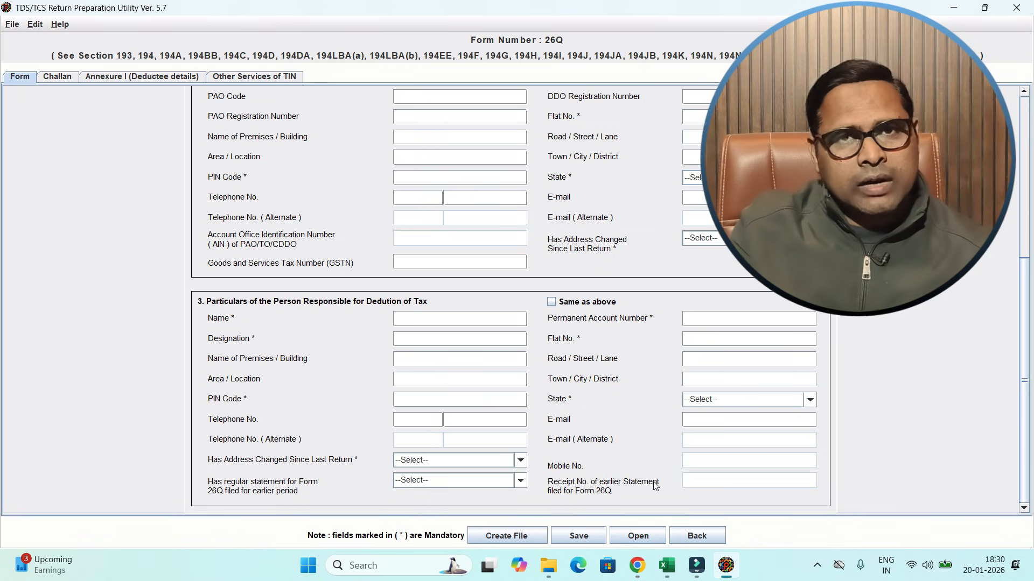
{"action": "left_click", "coordinate": [453, 480]}
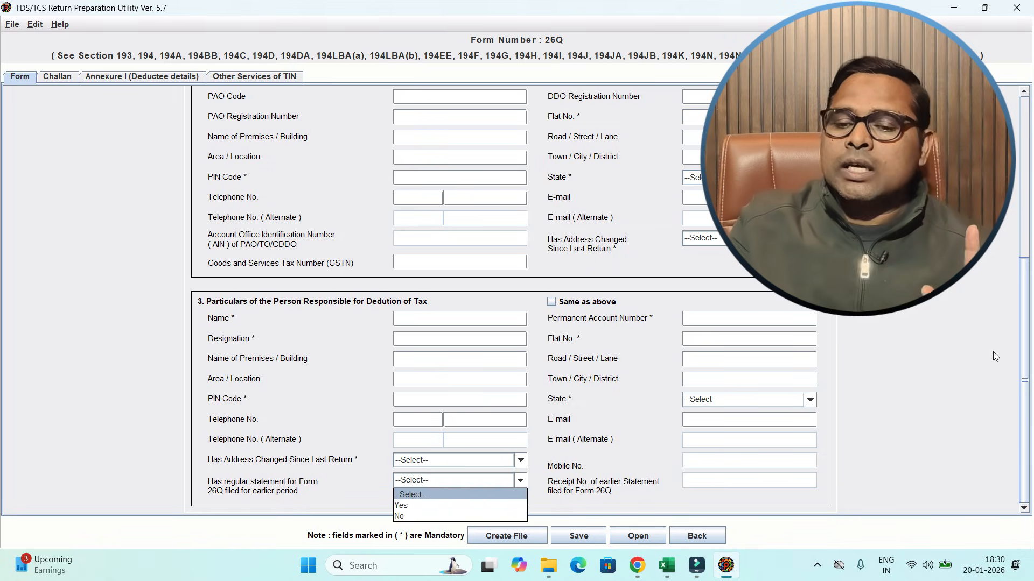
{"action": "left_click", "coordinate": [945, 340]}
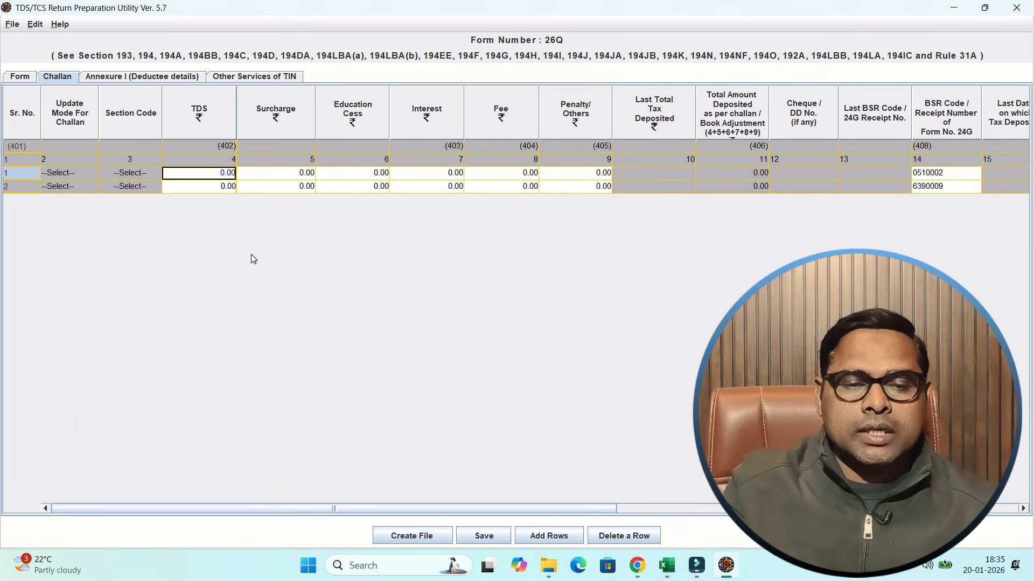
- Look up the Section 194C third-quarter TDS total in the Excel challan workbook and enter 8108 as the first challan's TDS in the return utility
{"action": "key", "text": "alt+Tab"}
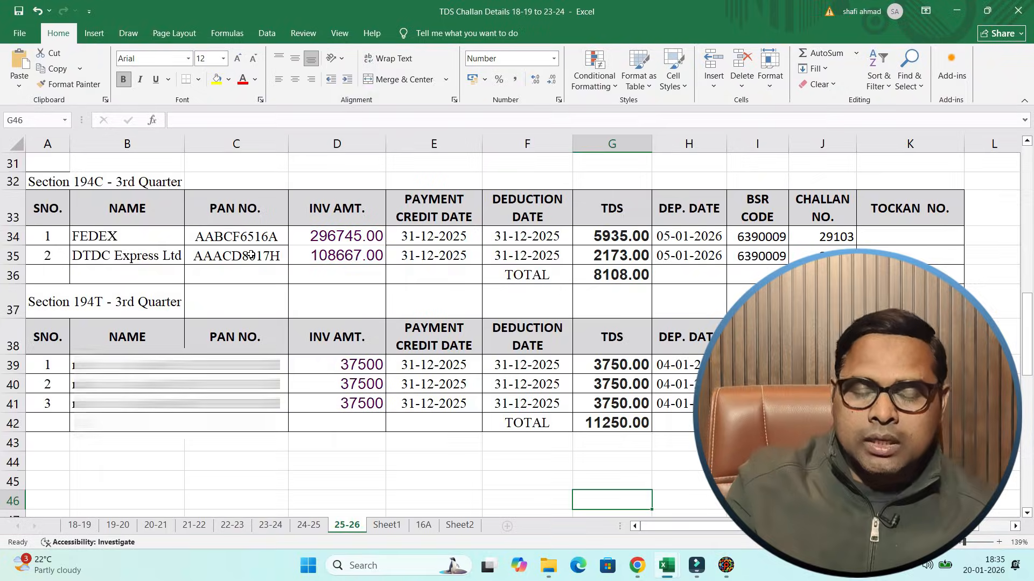
{"action": "left_click", "coordinate": [684, 365]}
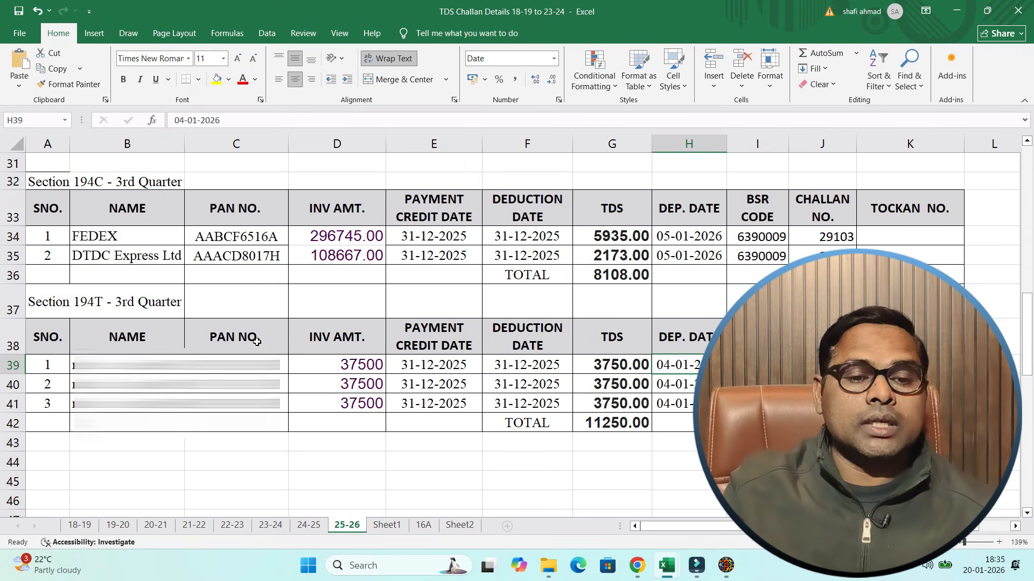
{"action": "left_click", "coordinate": [574, 301]}
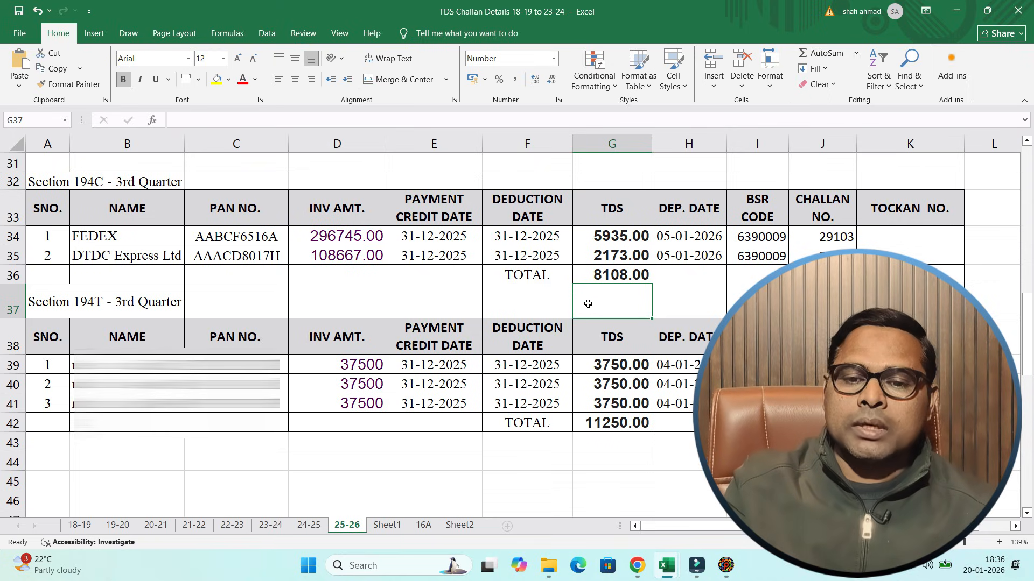
{"action": "left_click", "coordinate": [609, 276]}
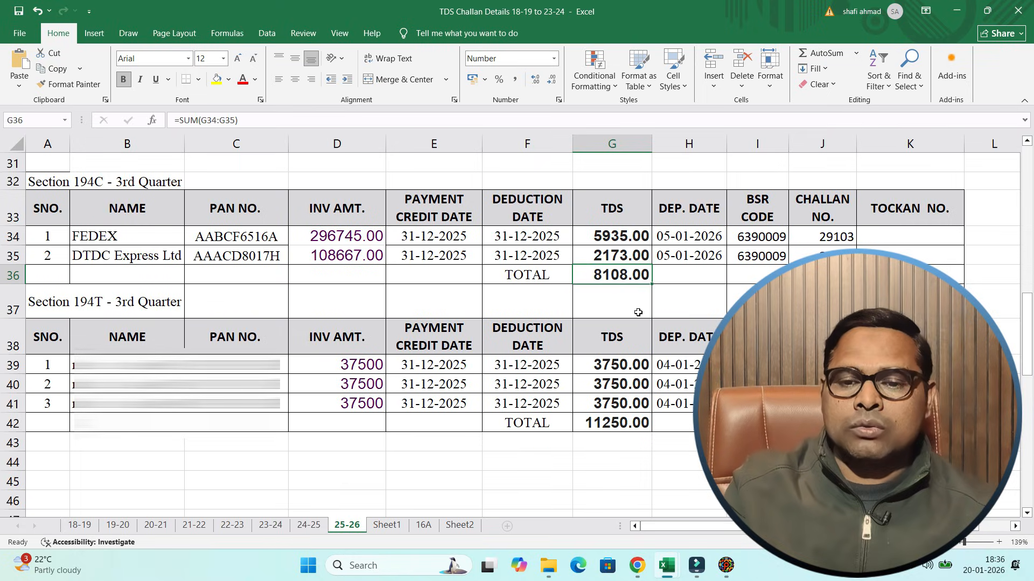
{"action": "key", "text": "alt+Tab"}
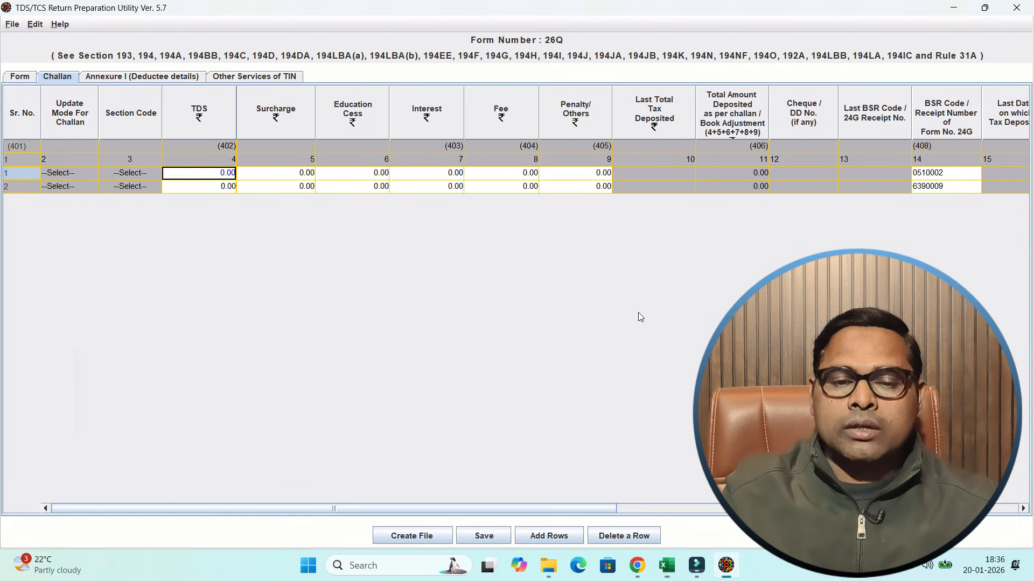
{"action": "type", "text": "8"}
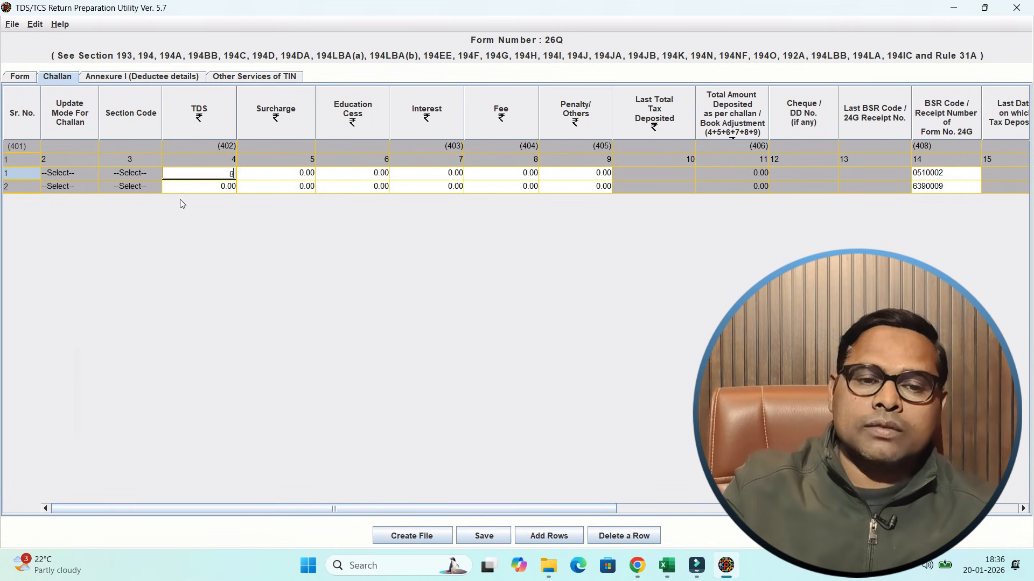
{"action": "type", "text": "108"}
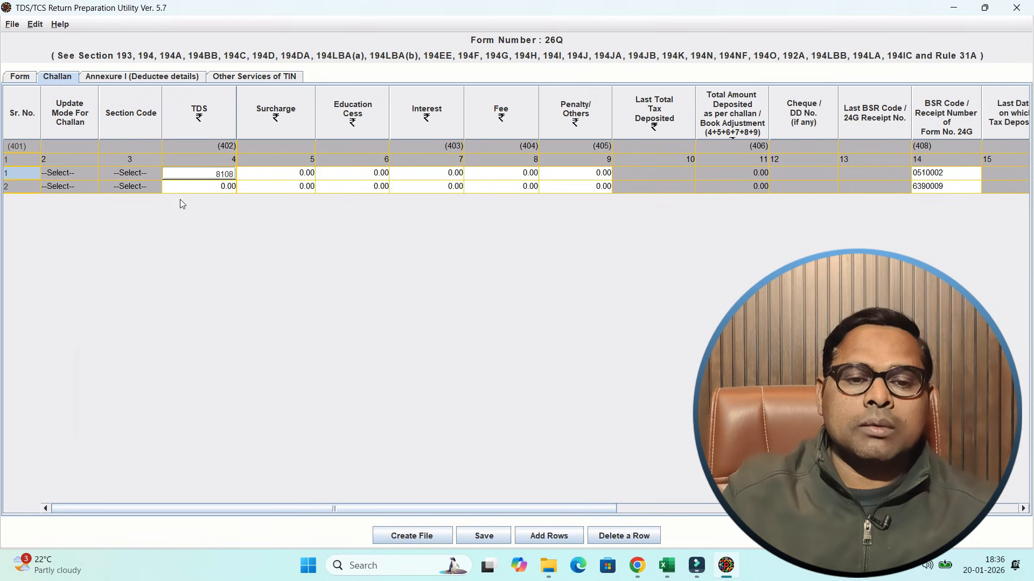
{"action": "key", "text": "Tab"}
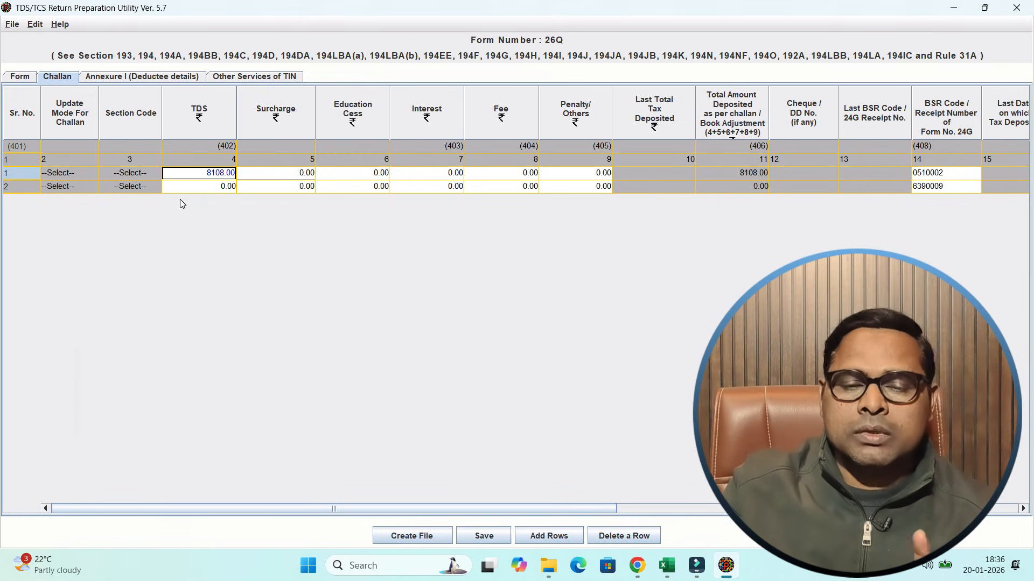
- Check the Section 194C BSR code in the Excel workbook and set the first challan's BSR Code in the return utility to 6390009
{"action": "key", "text": "Tab"}
{"action": "key", "text": "Tab"}
{"action": "key", "text": "Tab"}
{"action": "key", "text": "Tab"}
{"action": "key", "text": "Tab"}
{"action": "key", "text": "Tab"}
{"action": "key", "text": "Right"}
{"action": "key", "text": "Right"}
{"action": "key", "text": "Right"}
{"action": "key", "text": "Right"}
{"action": "key", "text": "Right"}
{"action": "key", "text": "Right"}
{"action": "key", "text": "Right"}
{"action": "key", "text": "Right"}
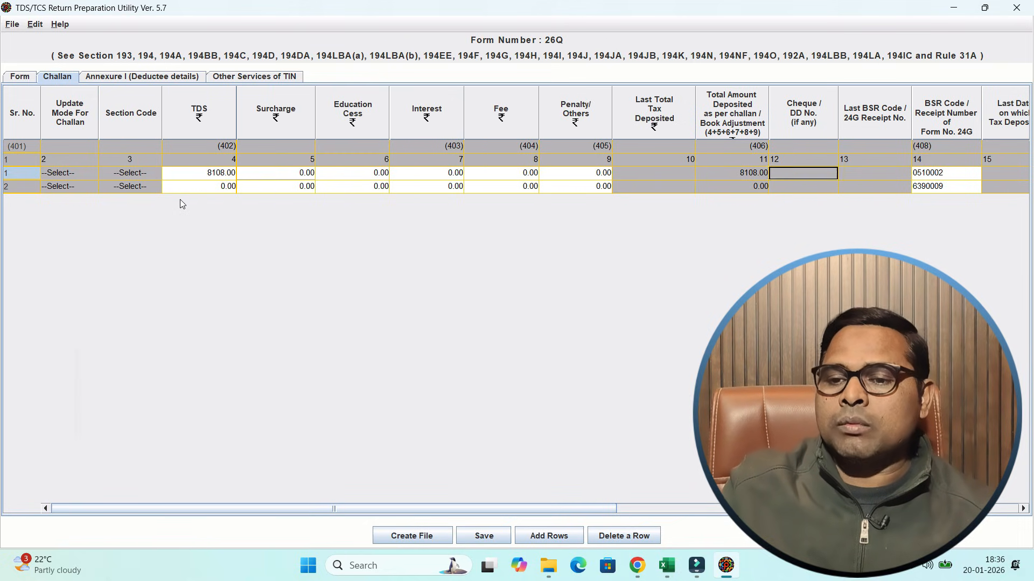
{"action": "key", "text": "Left"}
{"action": "key", "text": "Left"}
{"action": "key", "text": "Left"}
{"action": "key", "text": "Left"}
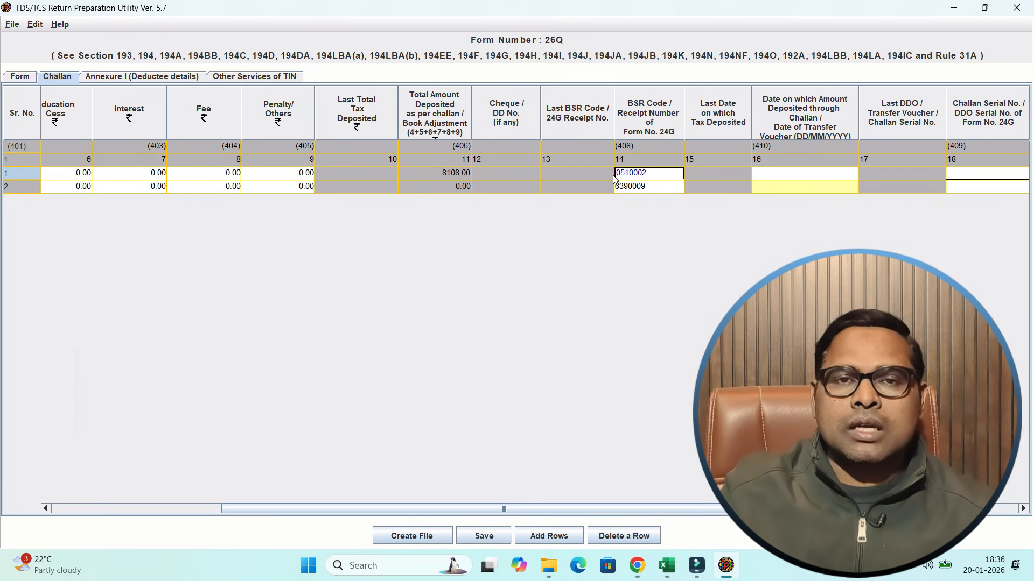
{"action": "key", "text": "alt+Tab"}
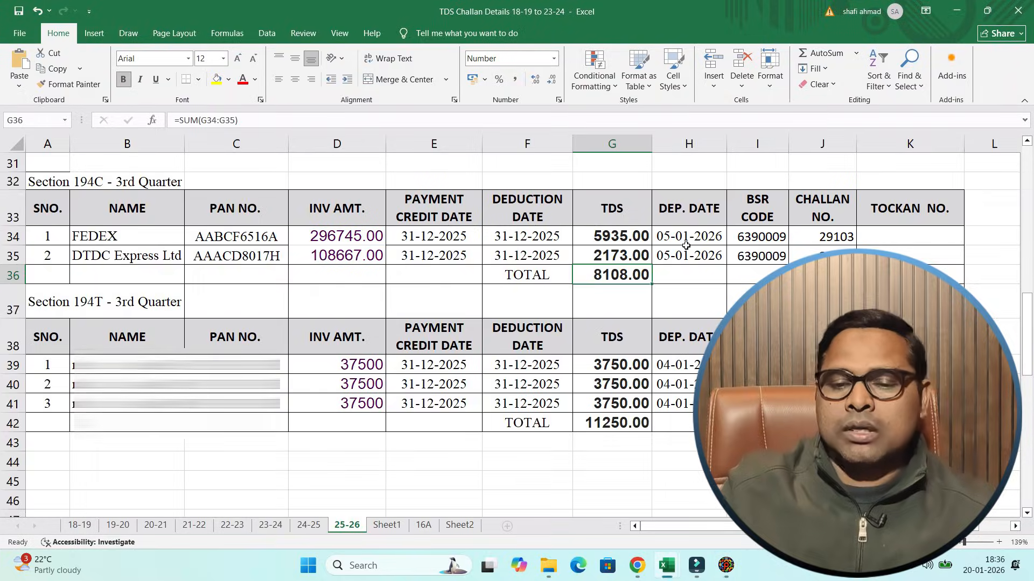
{"action": "left_click", "coordinate": [785, 242]}
{"action": "key", "text": "alt+Tab"}
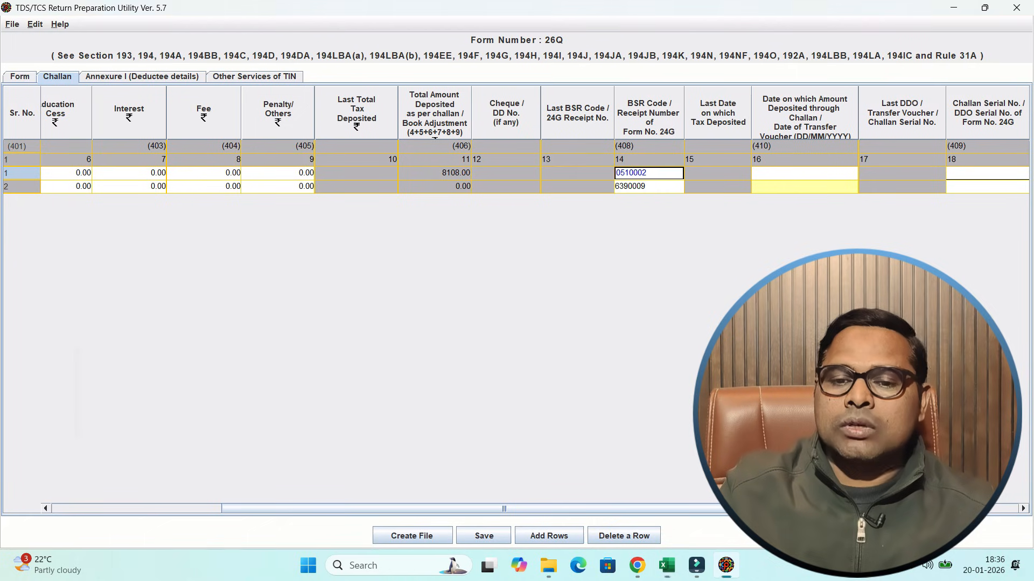
{"action": "type", "text": "0510"}
{"action": "key", "text": "Tab"}
{"action": "key", "text": "Left"}
{"action": "key", "text": "Down"}
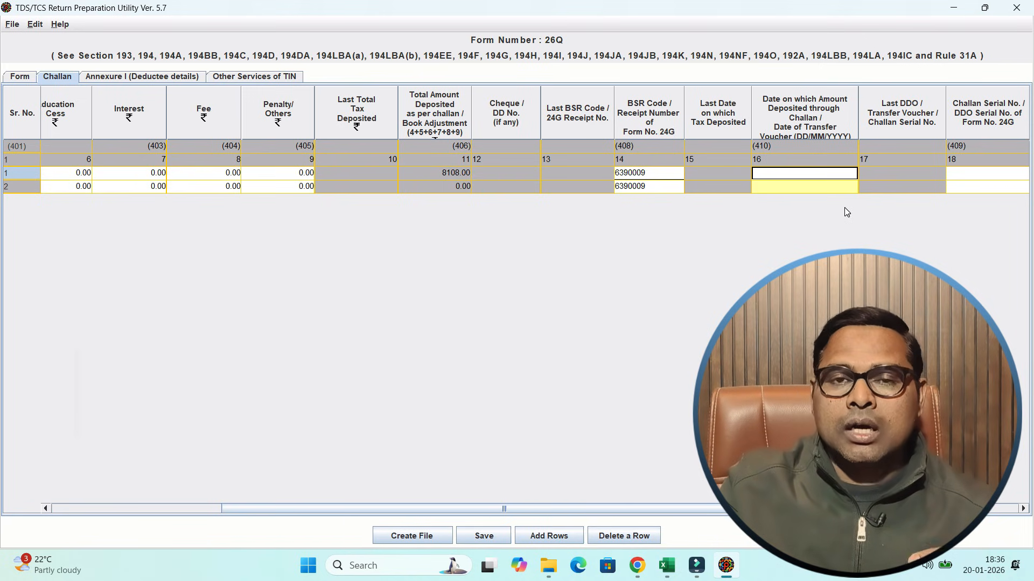
- Copy the Section 194C deposit date 05-01-2026 from Excel into the first challan's deposit date field in the return utility
{"action": "key", "text": "alt+Tab"}
{"action": "key", "text": "Right"}
{"action": "key", "text": "Right"}
{"action": "key", "text": "Right"}
{"action": "key", "text": "Left"}
{"action": "key", "text": "Left"}
{"action": "key", "text": "Left"}
{"action": "key", "text": "Left"}
{"action": "key", "text": "Left"}
{"action": "key", "text": "Right"}
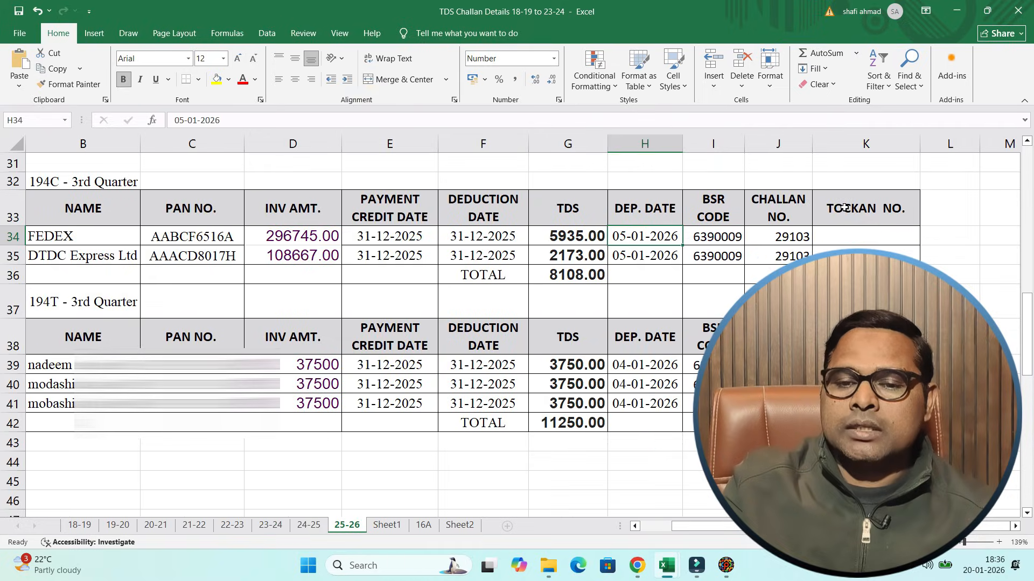
{"action": "key", "text": "ctrl+c"}
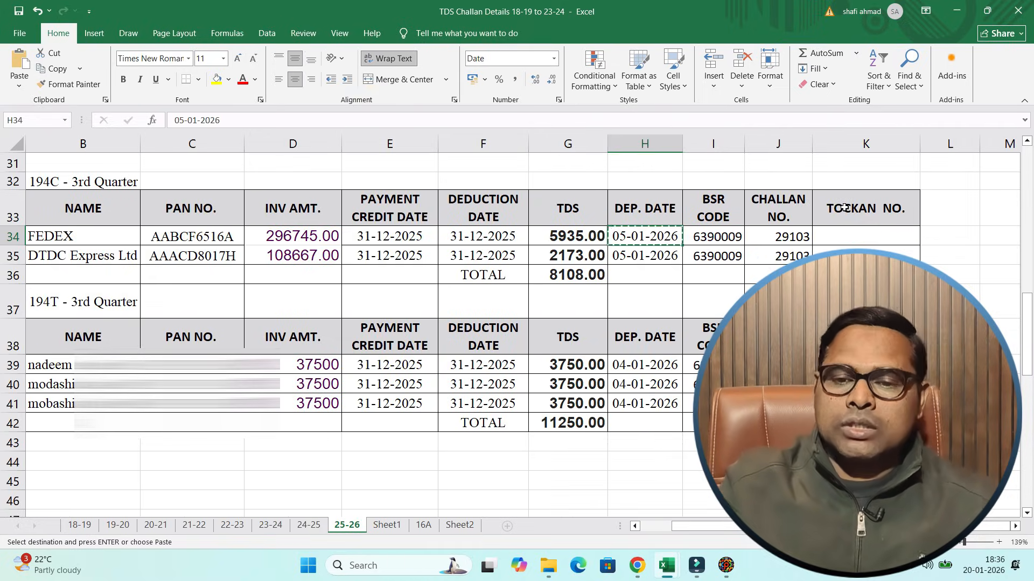
{"action": "key", "text": "alt+Tab"}
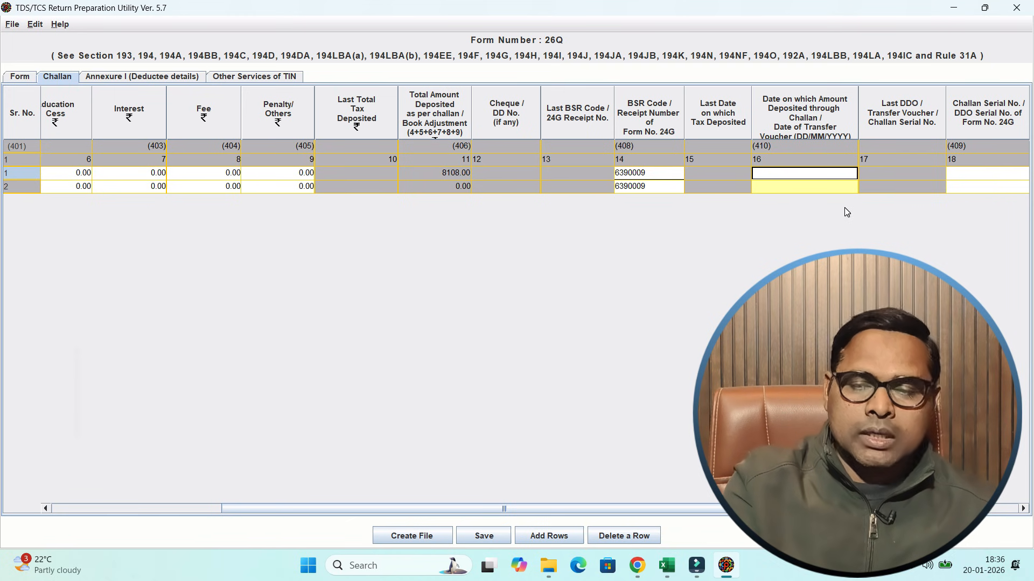
{"action": "key", "text": "ctrl+v"}
{"action": "key", "text": "Tab"}
{"action": "key", "text": "Tab"}
{"action": "key", "text": "Right"}
{"action": "key", "text": "Right"}
{"action": "key", "text": "Right"}
{"action": "key", "text": "Right"}
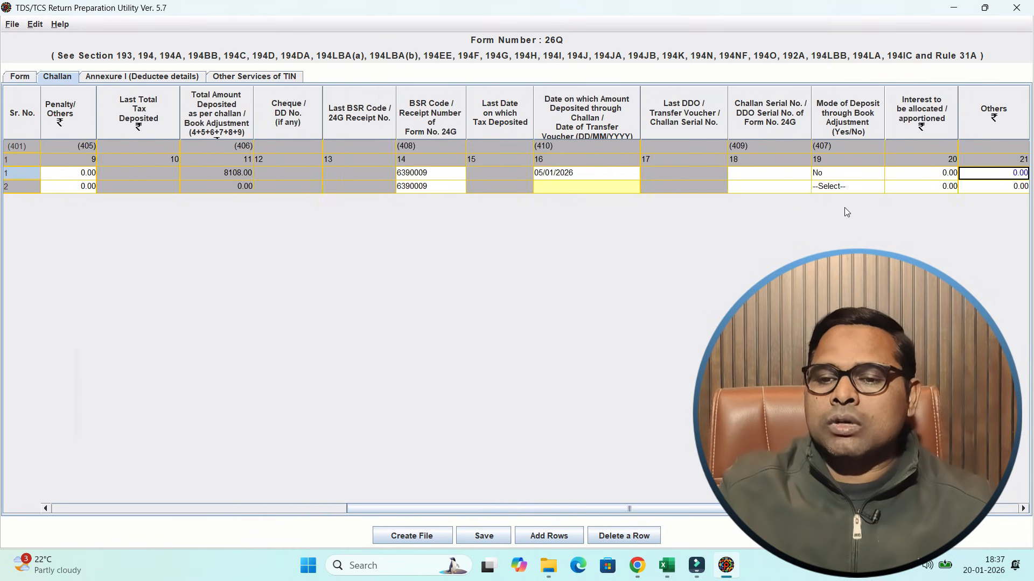
{"action": "key", "text": "Left"}
{"action": "key", "text": "Left"}
{"action": "key", "text": "Left"}
{"action": "key", "text": "Left"}
{"action": "key", "text": "Right"}
{"action": "key", "text": "Left"}
{"action": "key", "text": "alt+Tab"}
{"action": "key", "text": "Right"}
{"action": "key", "text": "Right"}
{"action": "key", "text": "Right"}
{"action": "key", "text": "Left"}
{"action": "key", "text": "ctrl+c"}
{"action": "key", "text": "alt+Tab"}
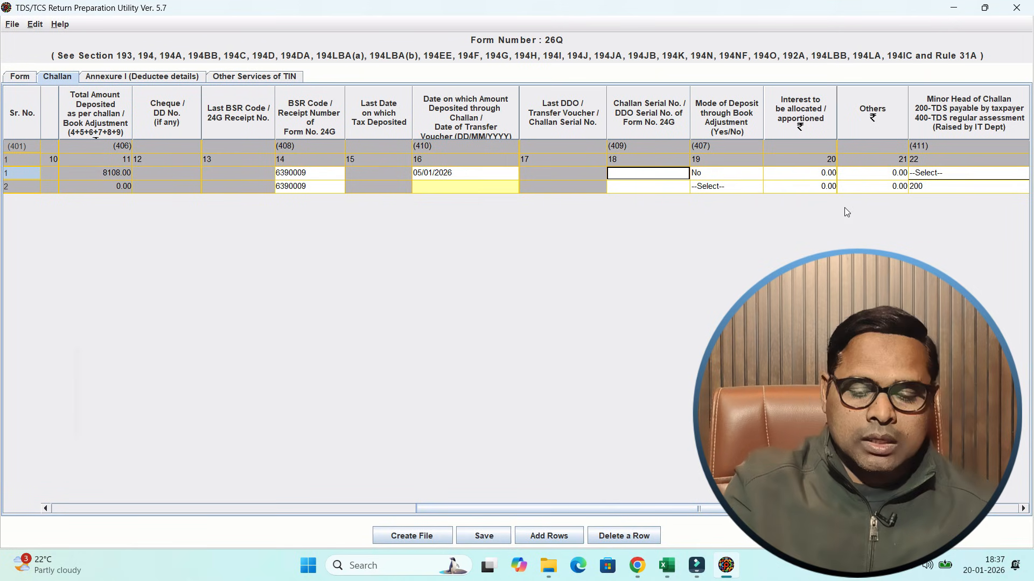
{"action": "key", "text": "ctrl+v"}
{"action": "key", "text": "Right"}
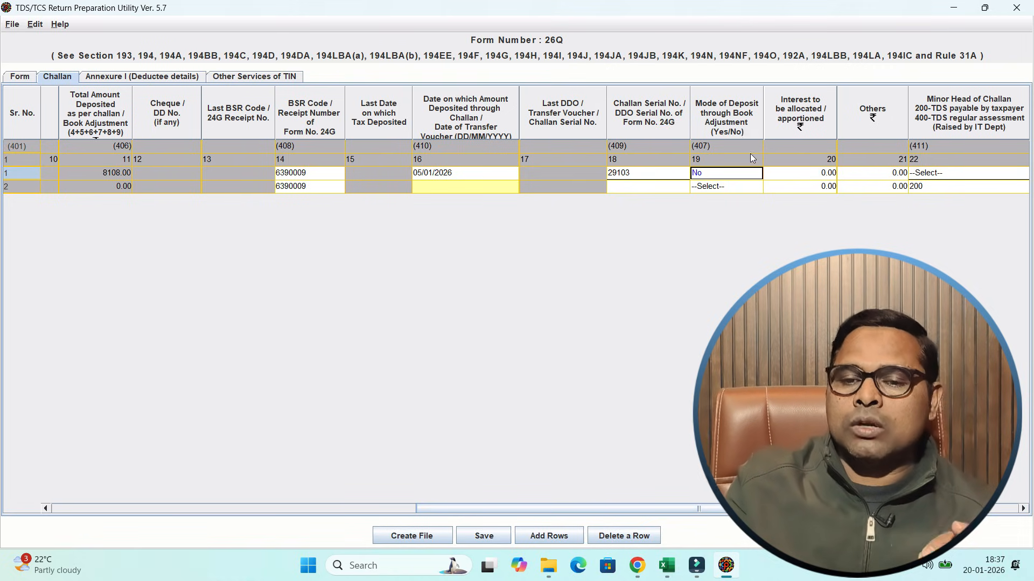
- Set the first challan's Minor Head of Challan to 200, TDS payable by taxpayer
{"action": "key", "text": "Right"}
{"action": "key", "text": "Right"}
{"action": "key", "text": "Right"}
{"action": "key", "text": "Right"}
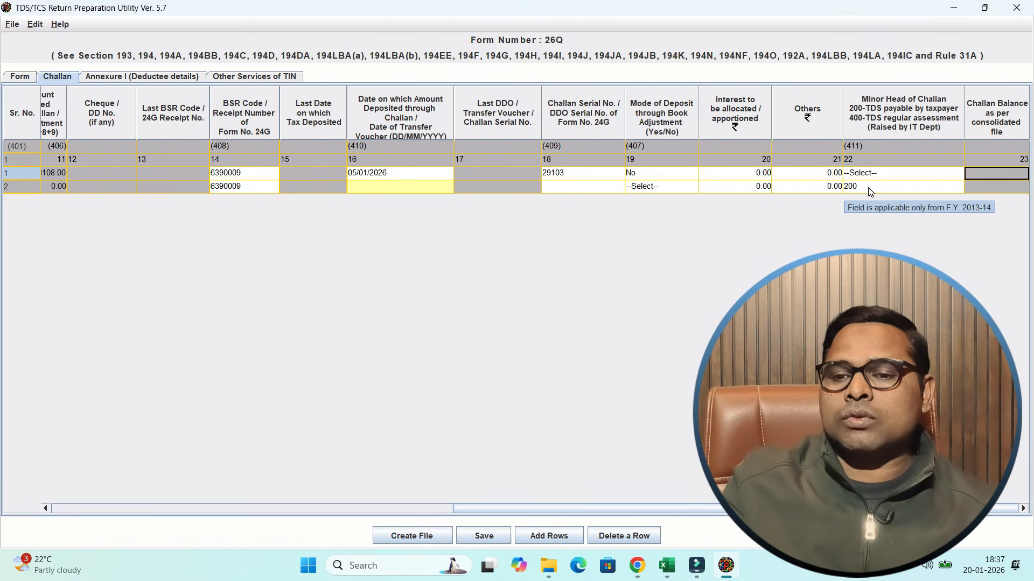
{"action": "left_click", "coordinate": [873, 173]}
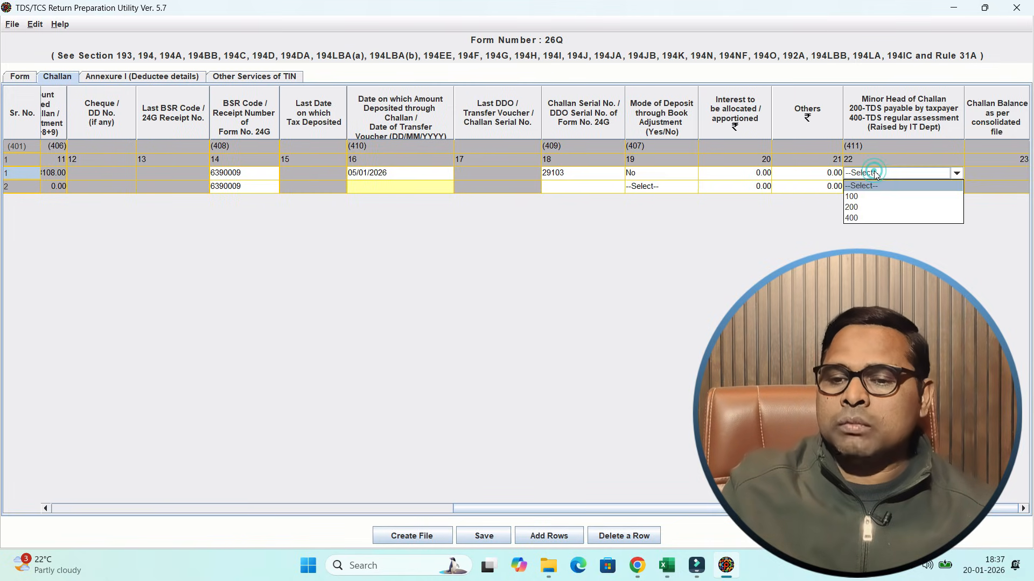
{"action": "left_click", "coordinate": [867, 208]}
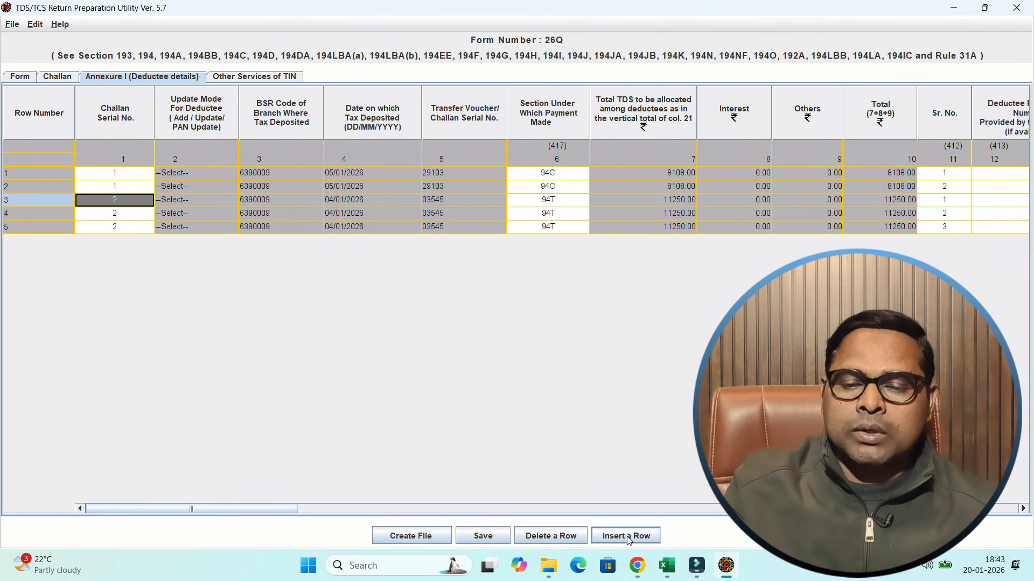
- Open the Insert Rows dialog for the deductee annexure and examine its challan numbers and deductee record count fields
{"action": "left_click", "coordinate": [638, 510]}
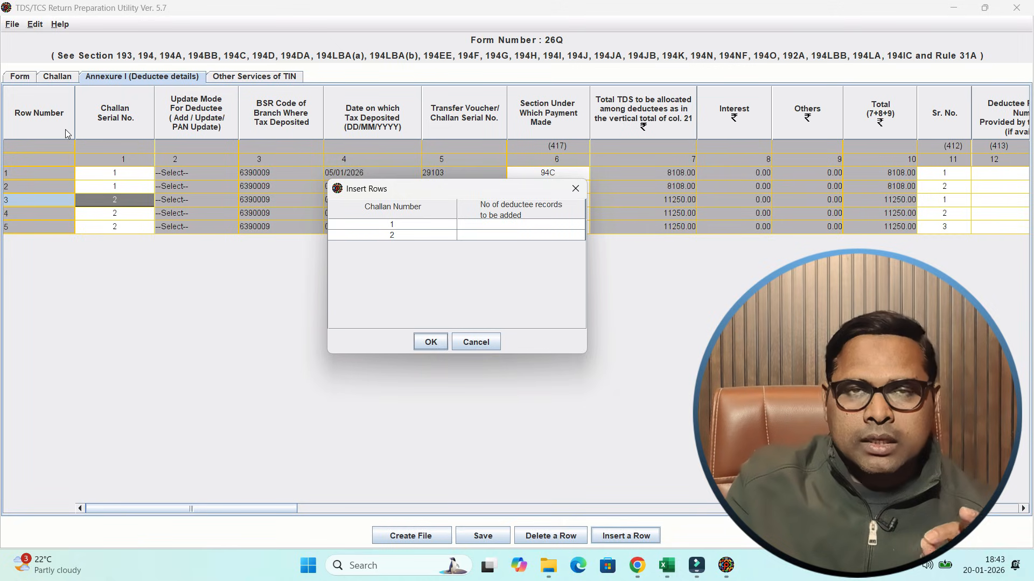
{"action": "left_click", "coordinate": [396, 224]}
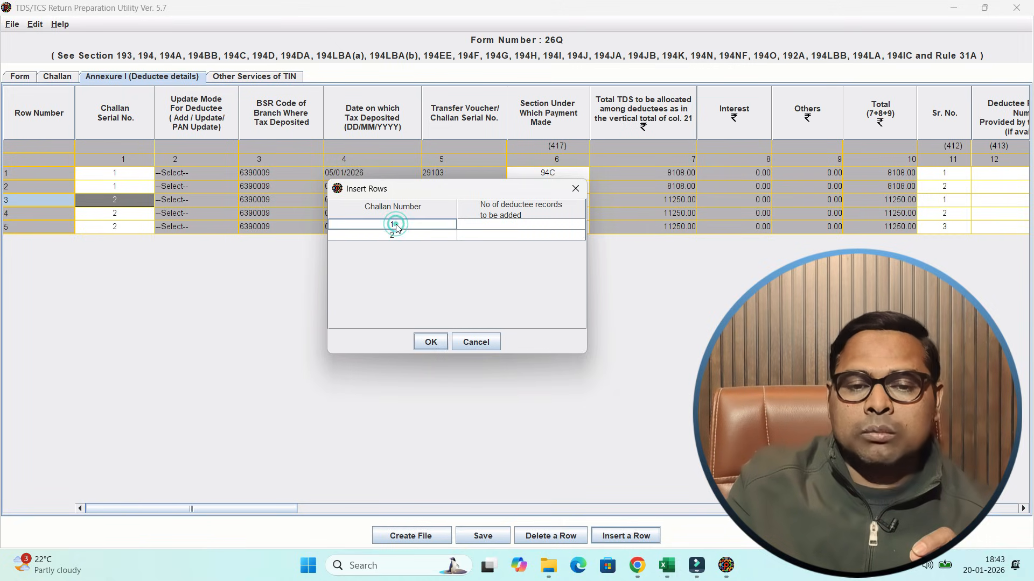
{"action": "left_click", "coordinate": [396, 236]}
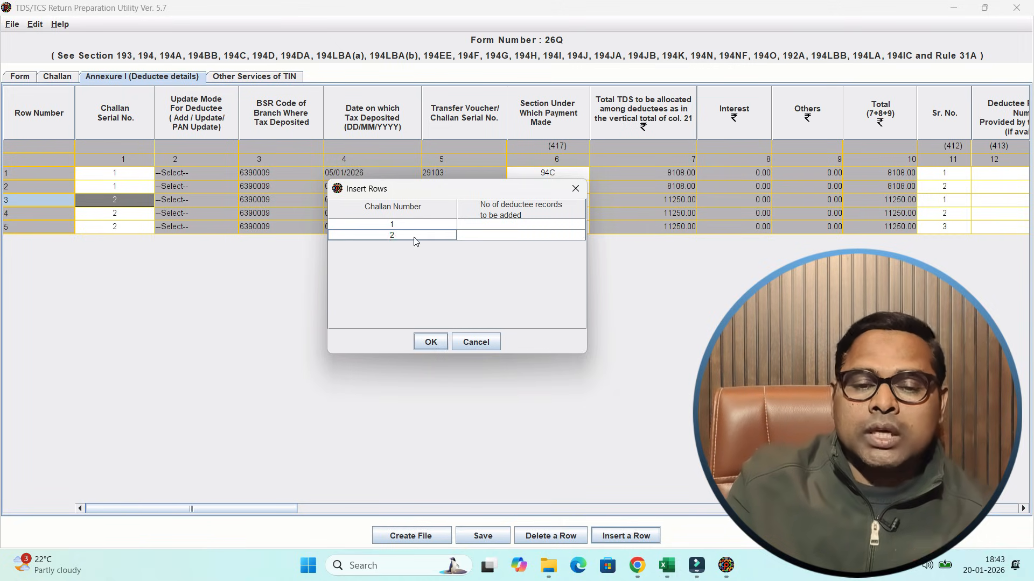
{"action": "left_click", "coordinate": [498, 228]}
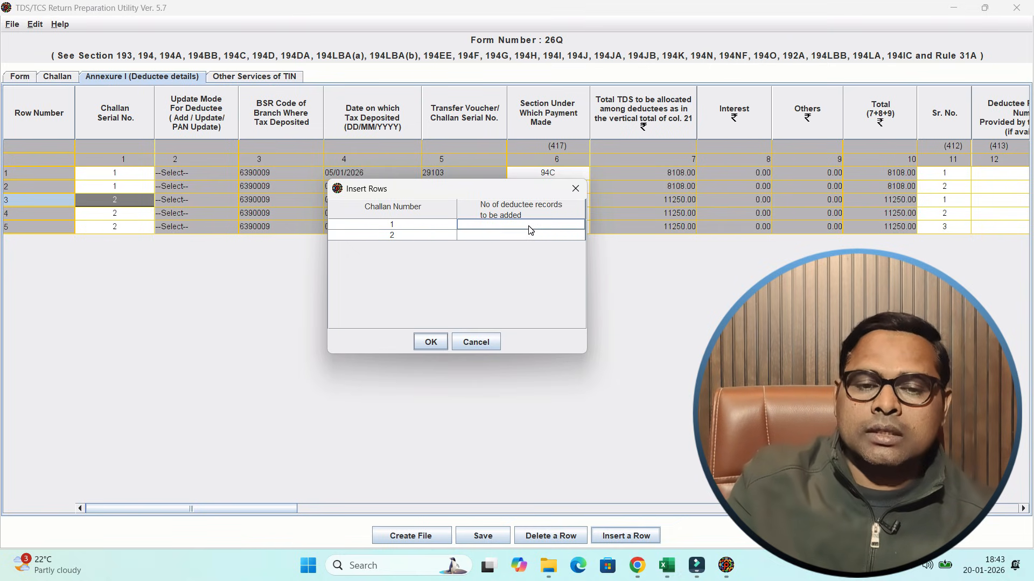
{"action": "left_click", "coordinate": [414, 237]}
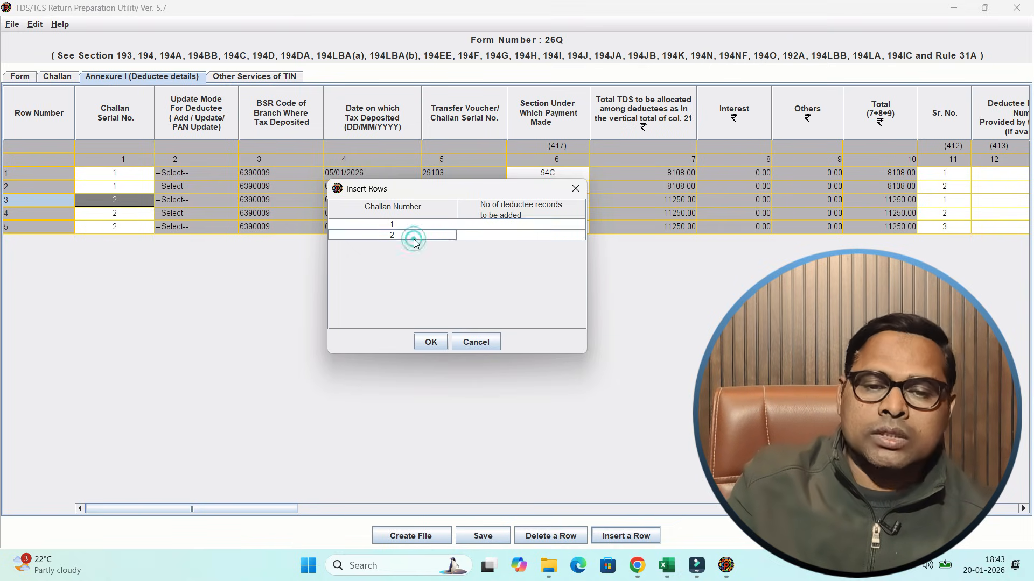
{"action": "left_click", "coordinate": [500, 238]}
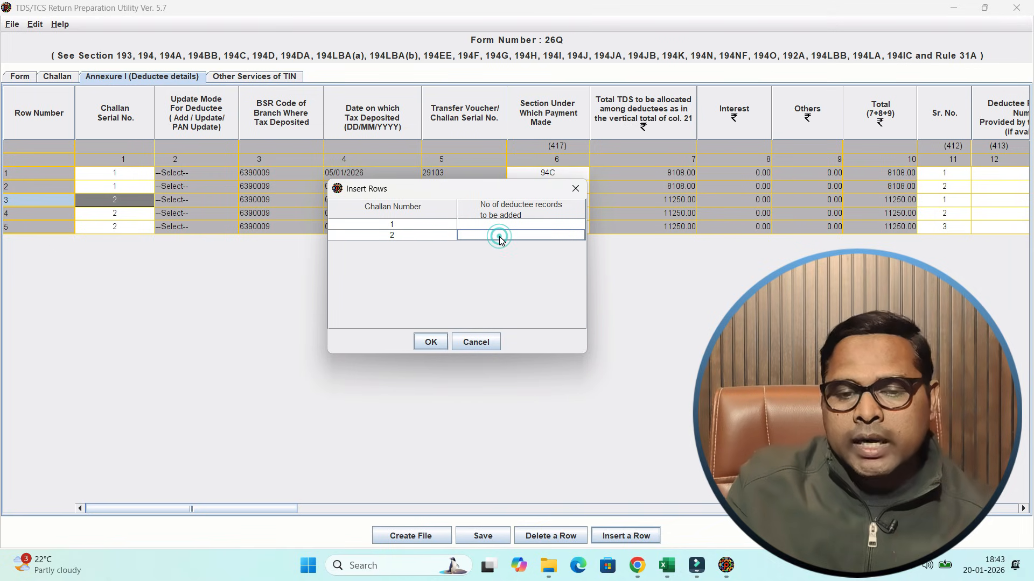
- Check the Excel workbook for the deductee entries and TDS totals under Sections 194C and 194T for the third quarter
{"action": "key", "text": "alt+Tab"}
{"action": "key", "text": "alt+Tab"}
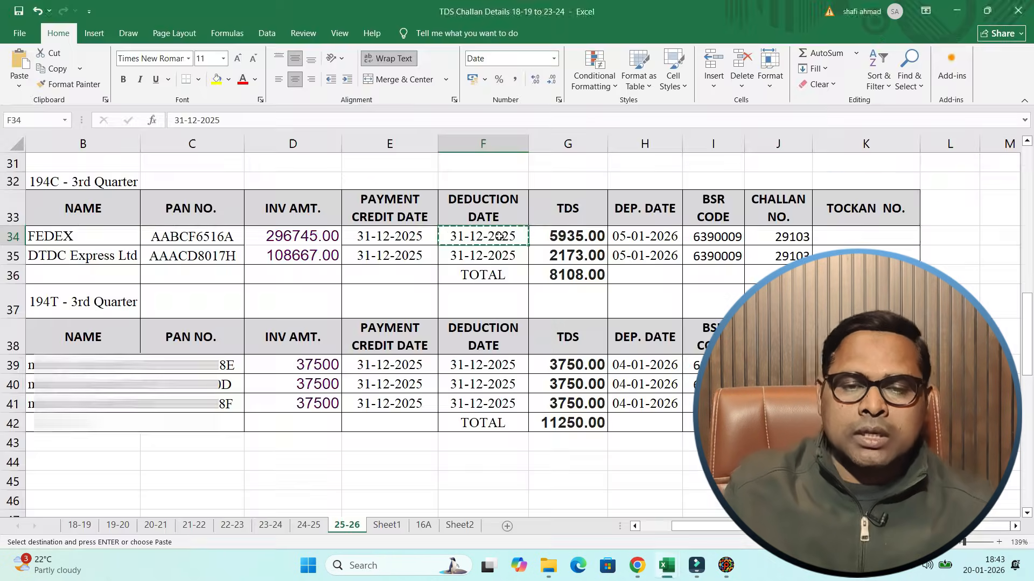
{"action": "left_click", "coordinate": [564, 275]}
{"action": "left_click", "coordinate": [586, 236]}
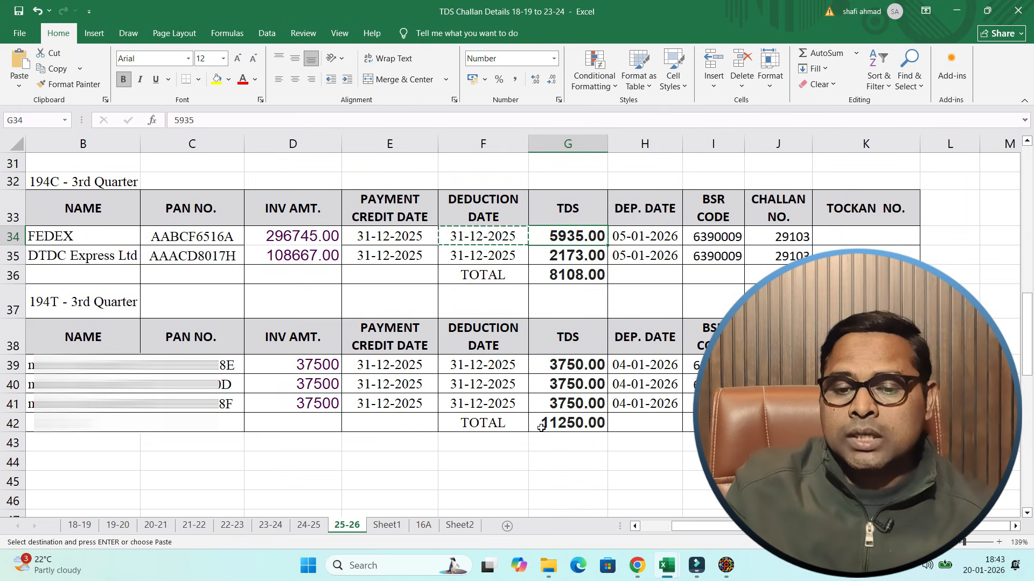
{"action": "left_click", "coordinate": [558, 426]}
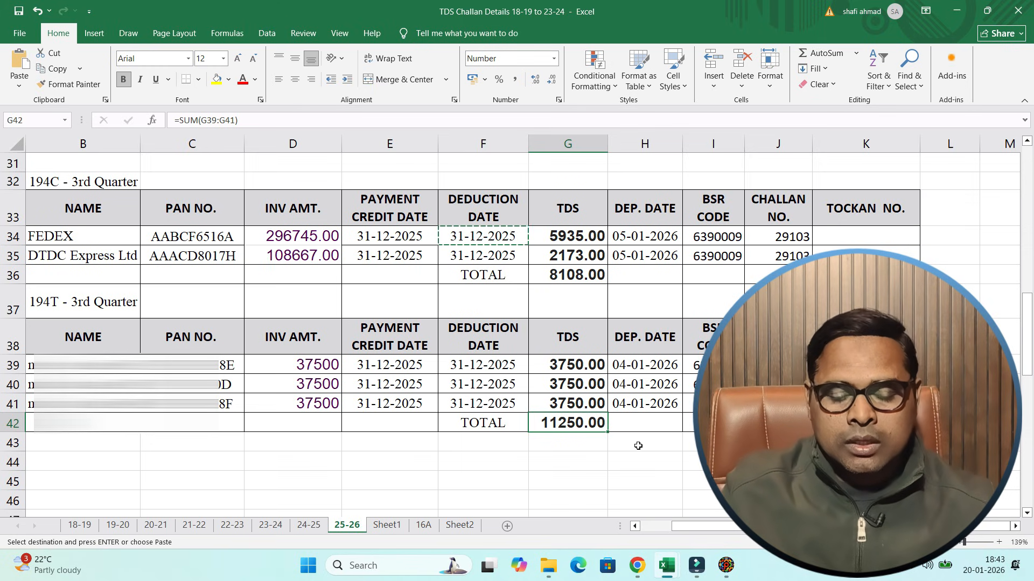
{"action": "key", "text": "alt+Tab"}
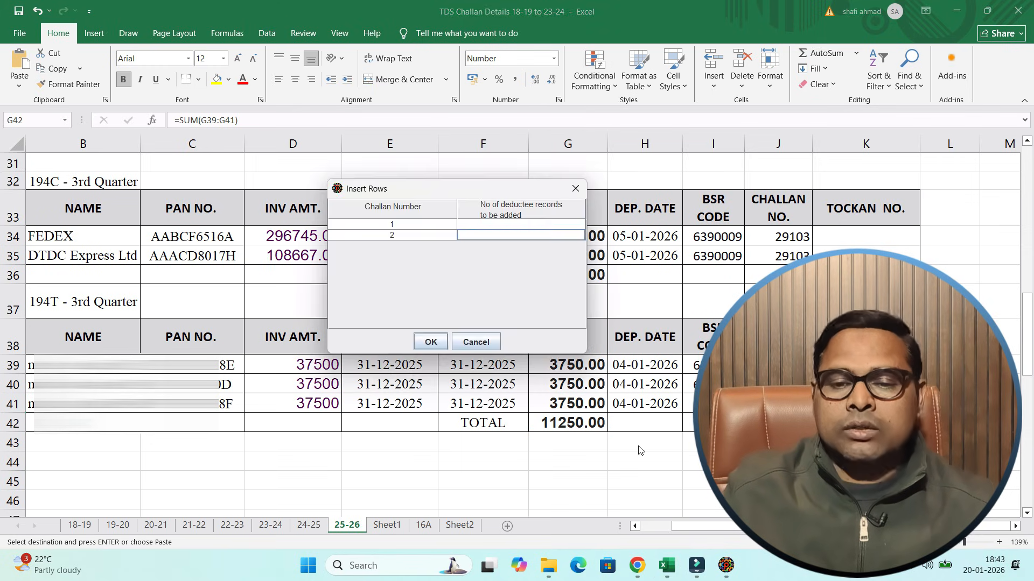
- Try entering 2 deductee records for challan 1 and 3 for challan 2, and cancel the row insertion
{"action": "left_click", "coordinate": [527, 225]}
{"action": "type", "text": "2"}
{"action": "left_click", "coordinate": [520, 239]}
{"action": "type", "text": "3"}
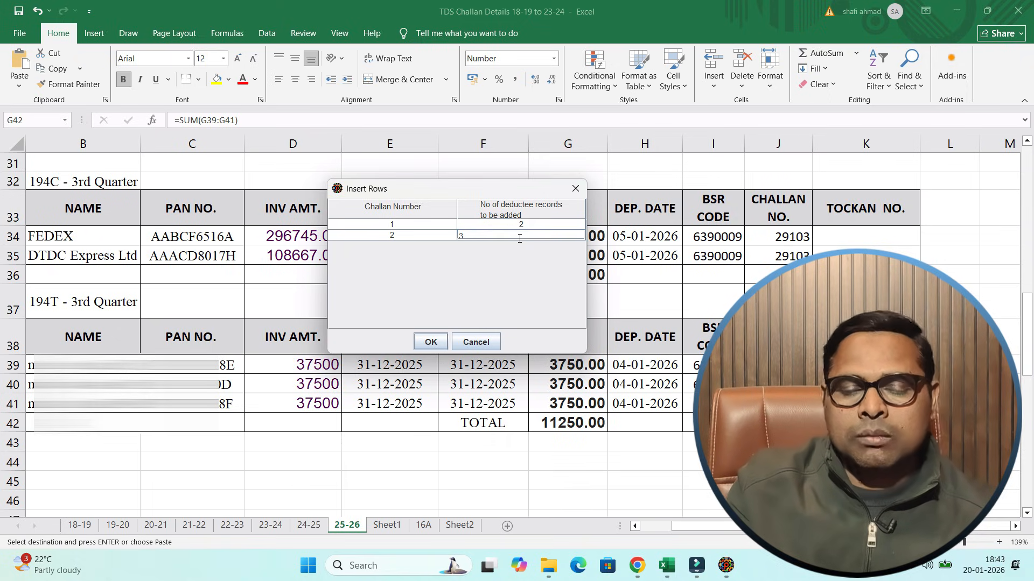
{"action": "left_click", "coordinate": [483, 342]}
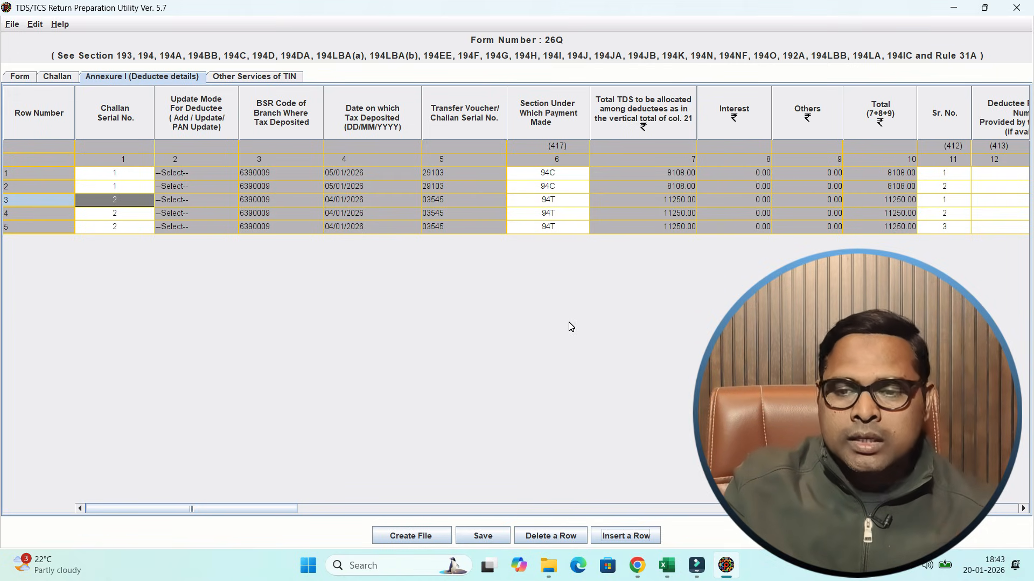
- Examine the first deductee row's challan number, section, allocated TDS, serial number, reference number, PAN, name and payment date fields
{"action": "left_click", "coordinate": [642, 172]}
{"action": "left_click", "coordinate": [460, 177]}
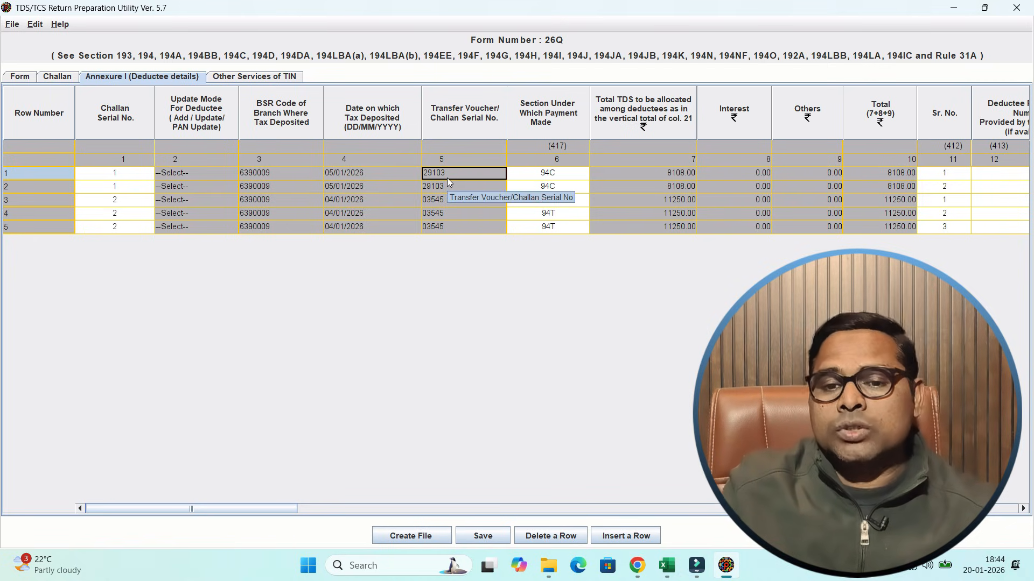
{"action": "key", "text": "Tab"}
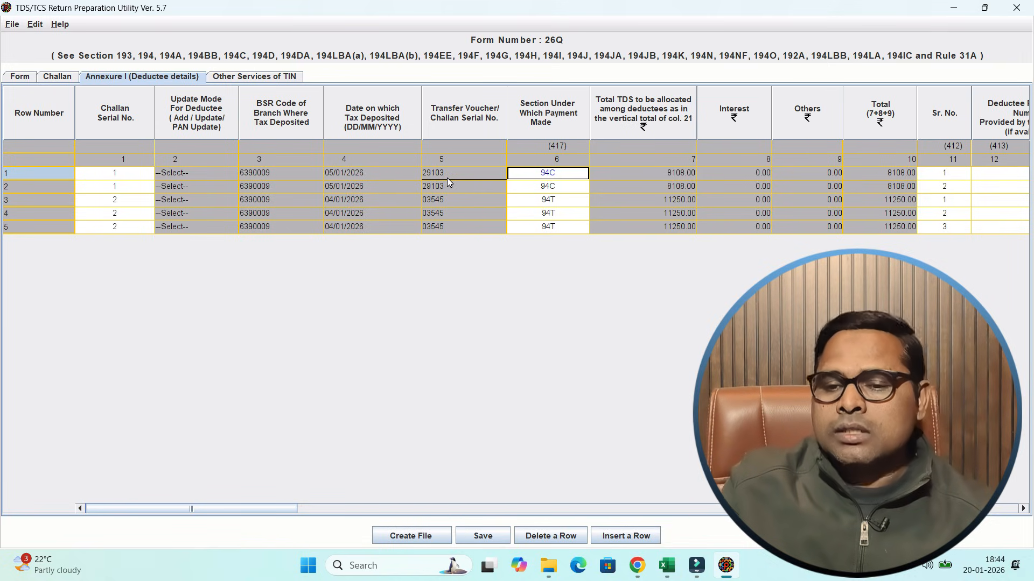
{"action": "key", "text": "Tab"}
{"action": "key", "text": "Tab"}
{"action": "key", "text": "Tab"}
{"action": "key", "text": "Tab"}
{"action": "key", "text": "Tab"}
{"action": "key", "text": "Tab"}
{"action": "key", "text": "Tab"}
{"action": "key", "text": "Tab"}
{"action": "key", "text": "Tab"}
{"action": "key", "text": "Tab"}
{"action": "key", "text": "shift+Tab"}
{"action": "key", "text": "shift+Tab"}
{"action": "key", "text": "shift+Tab"}
{"action": "key", "text": "shift+Tab"}
{"action": "key", "text": "shift+Tab"}
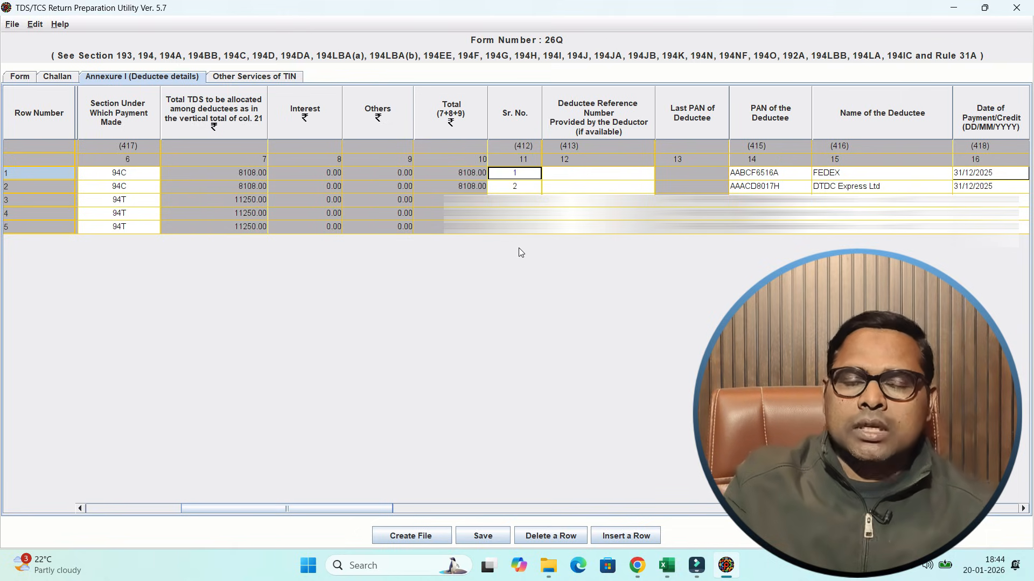
{"action": "left_click", "coordinate": [594, 178]}
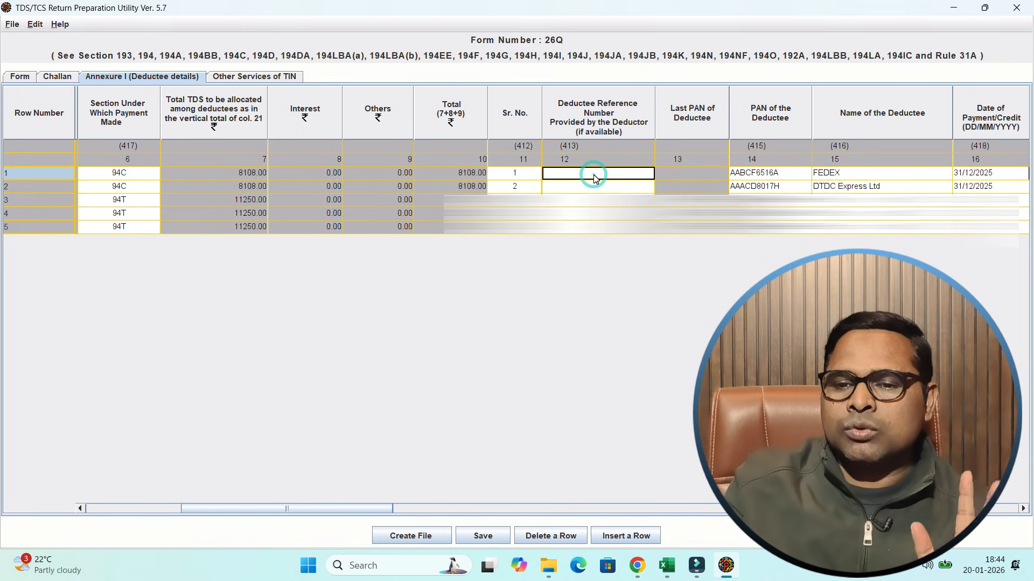
{"action": "key", "text": "Tab"}
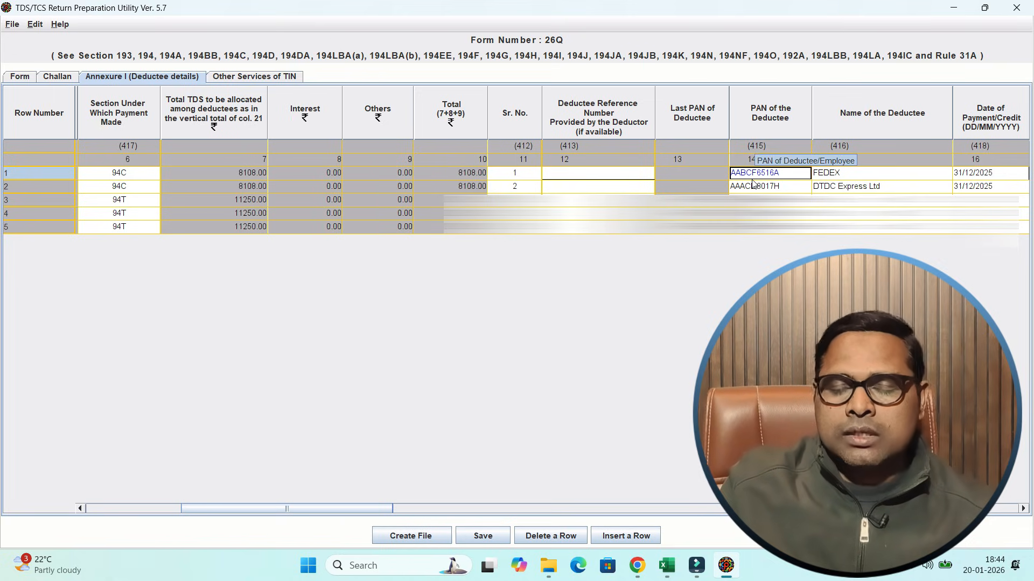
{"action": "key", "text": "Tab"}
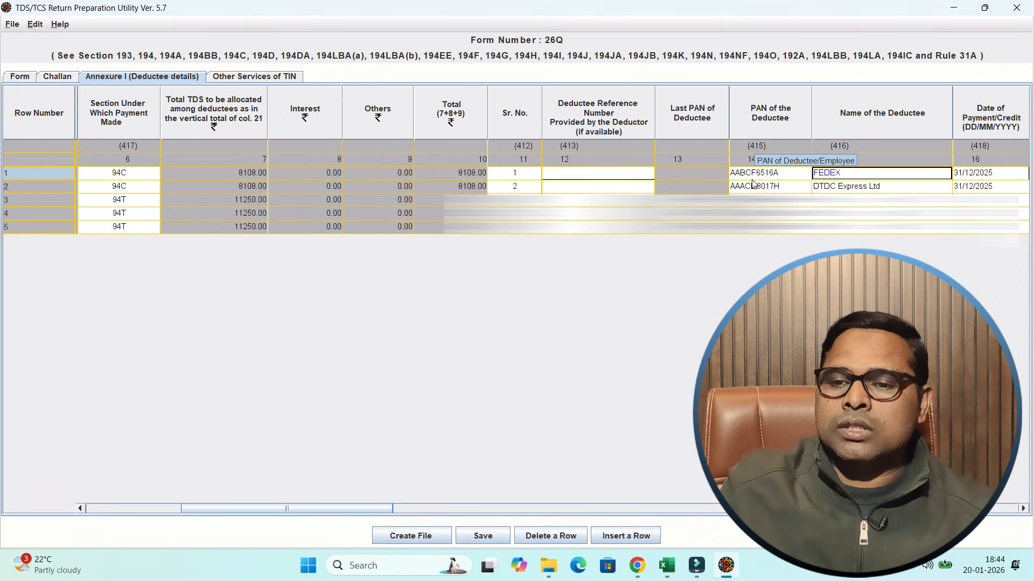
{"action": "key", "text": "Tab"}
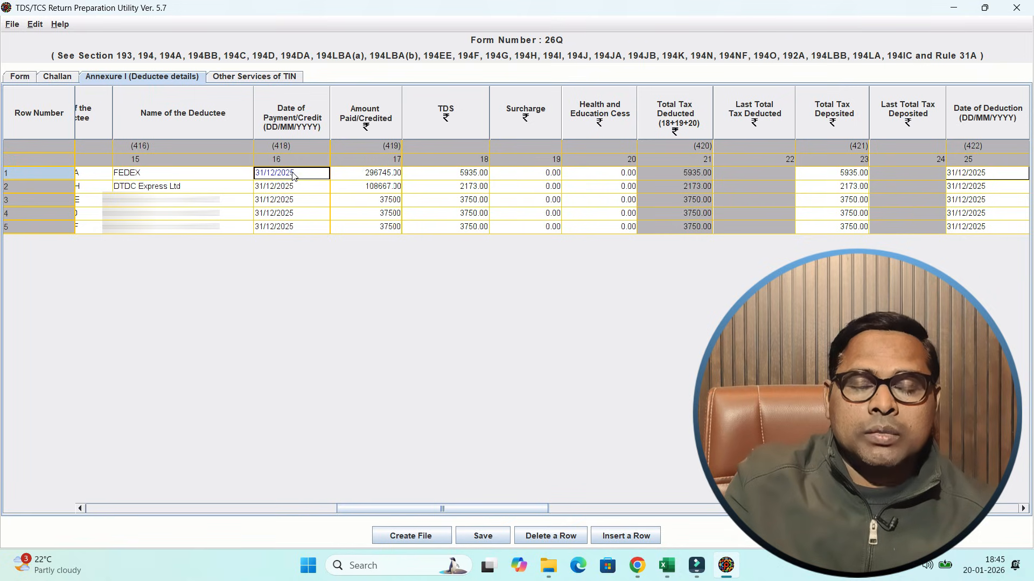
- Examine the FEDEX row's amount paid, TDS, surcharge, cess, total tax deposited and deduction date fields
{"action": "left_click", "coordinate": [366, 173]}
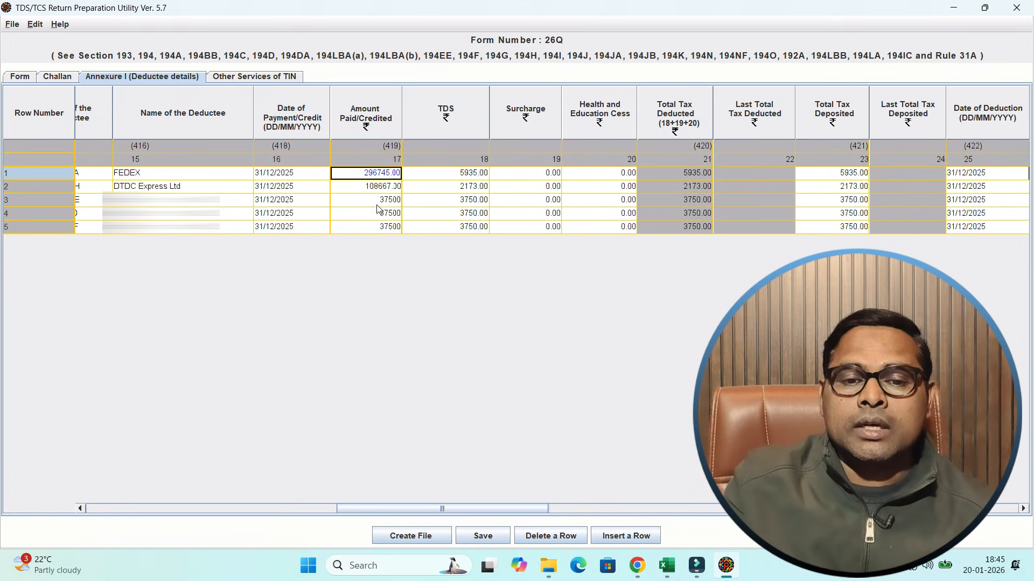
{"action": "key", "text": "Tab"}
{"action": "key", "text": "Tab"}
{"action": "key", "text": "shift+Tab"}
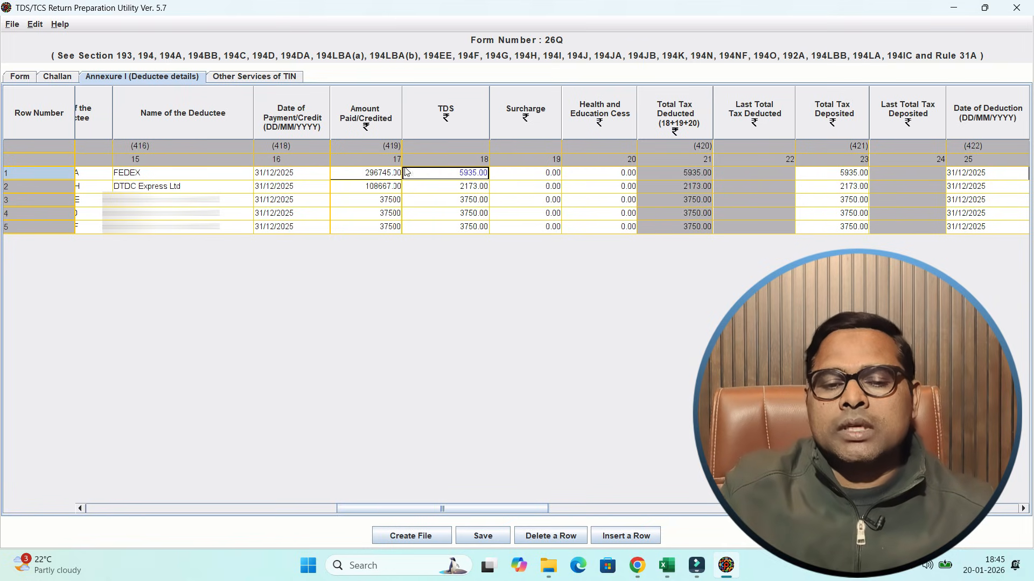
{"action": "left_click", "coordinate": [539, 178]}
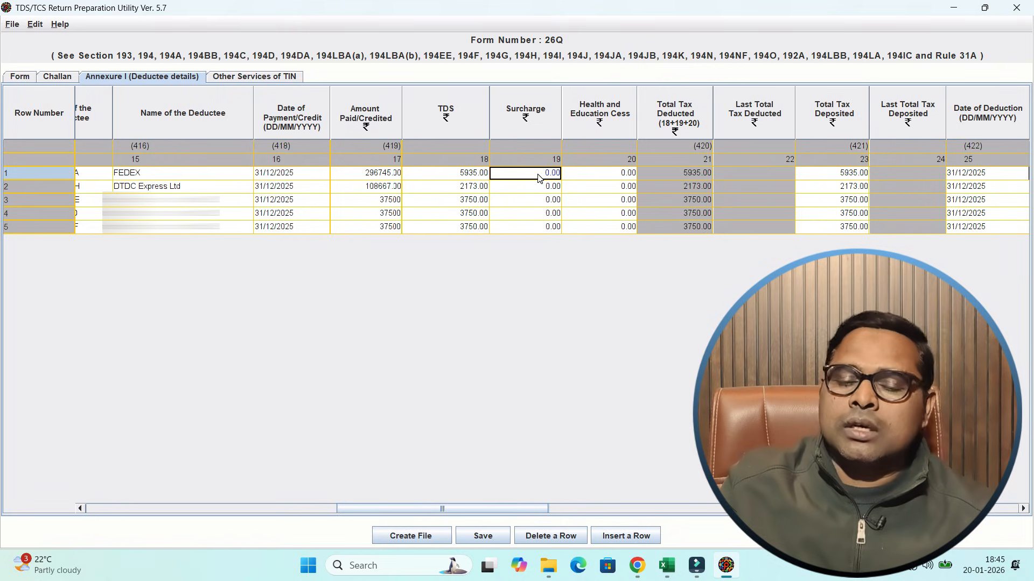
{"action": "key", "text": "Tab"}
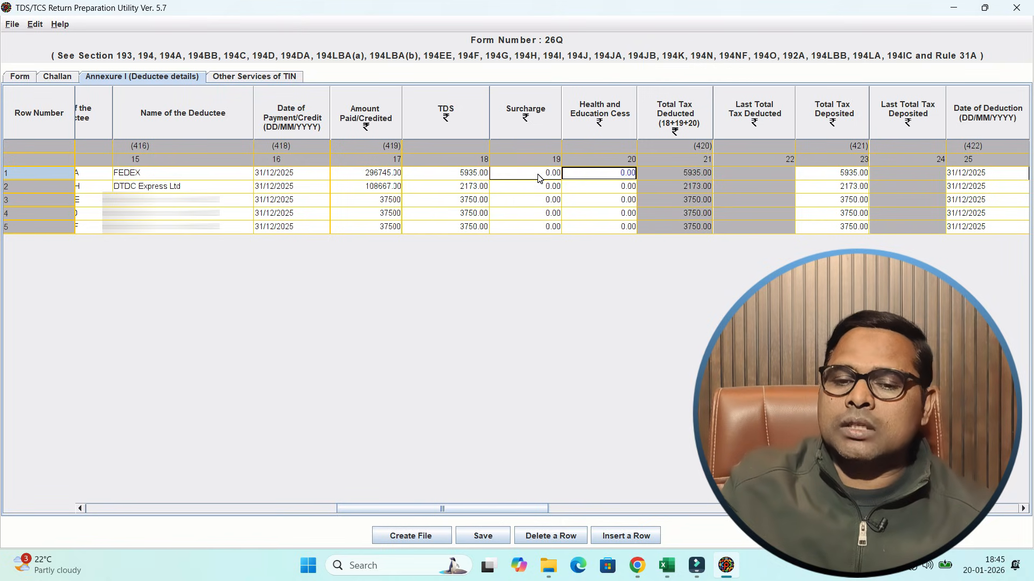
{"action": "key", "text": "Tab"}
{"action": "key", "text": "Tab"}
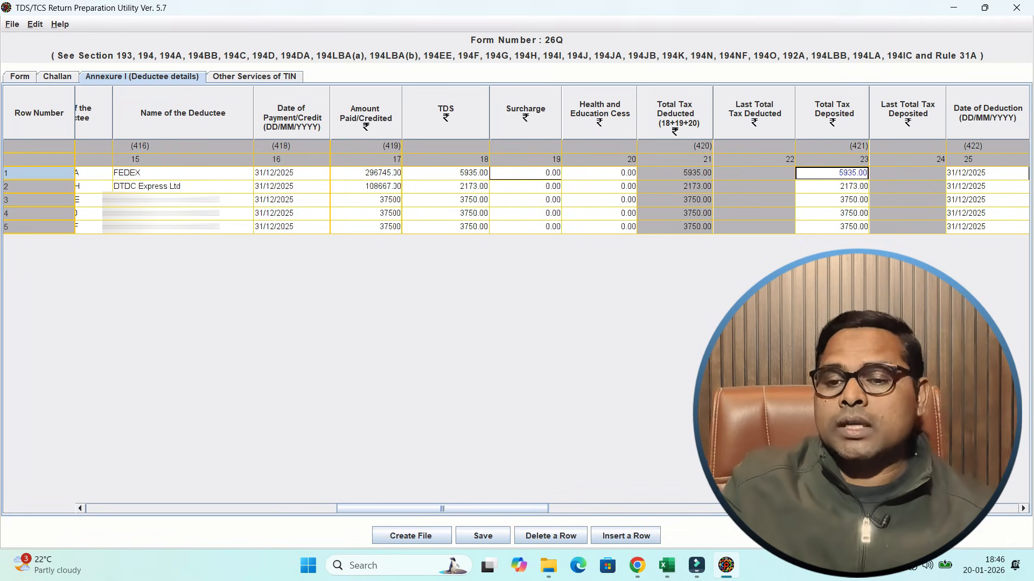
{"action": "key", "text": "Tab"}
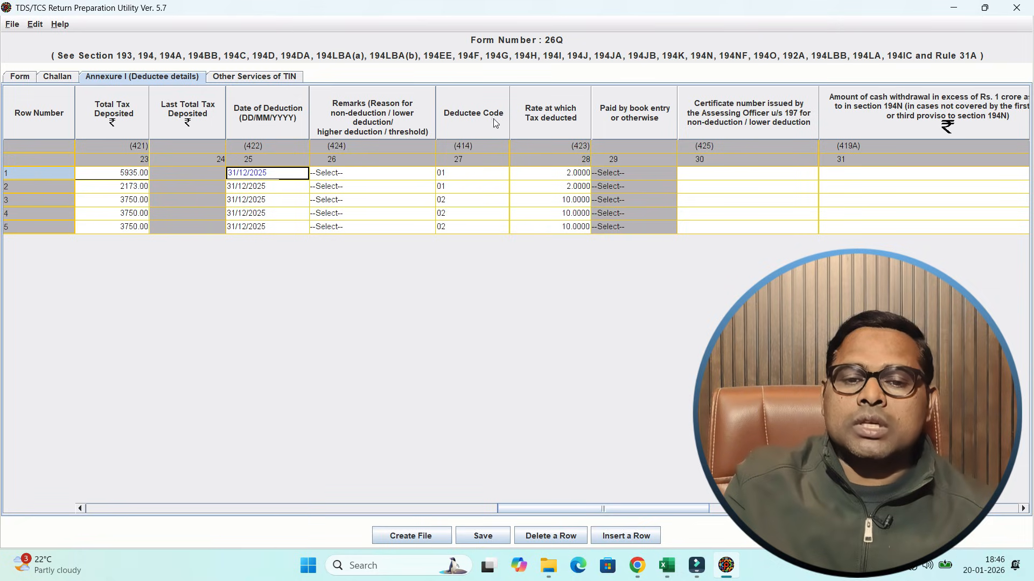
- Examine the deductee code, tax rate, Section 197 certificate number and Section 194N cash withdrawal columns of the deductee annexure
{"action": "left_click", "coordinate": [502, 174]}
{"action": "left_click", "coordinate": [502, 174]}
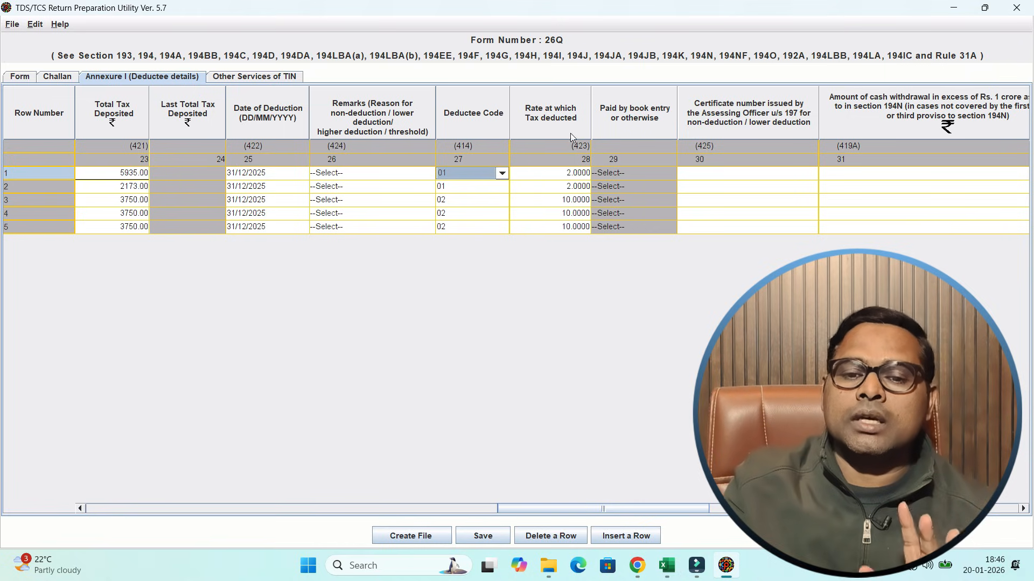
{"action": "left_click", "coordinate": [564, 176]}
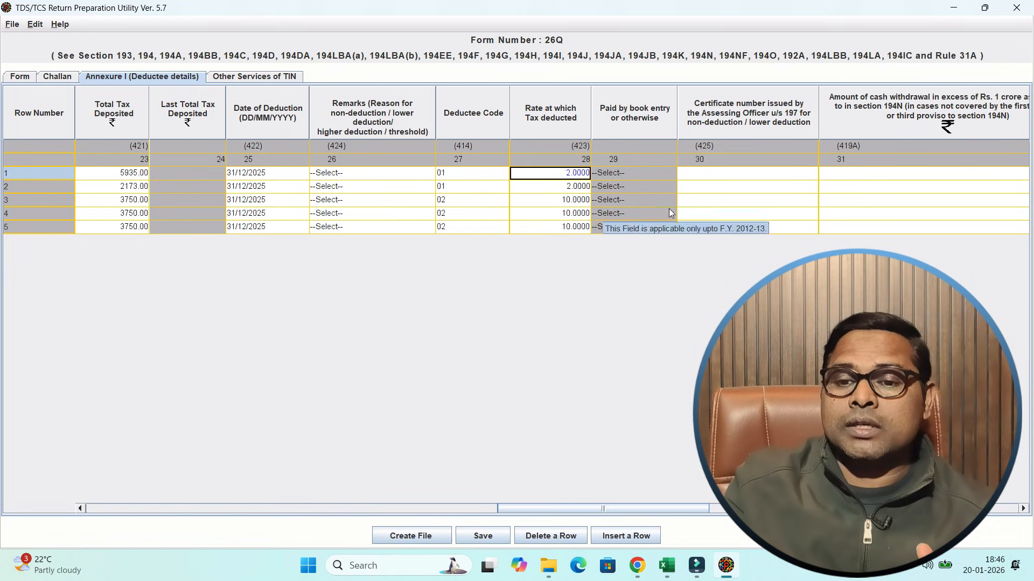
{"action": "left_click", "coordinate": [739, 187]}
{"action": "key", "text": "Tab"}
{"action": "key", "text": "Tab"}
{"action": "key", "text": "Tab"}
{"action": "key", "text": "Tab"}
{"action": "key", "text": "Tab"}
{"action": "key", "text": "Tab"}
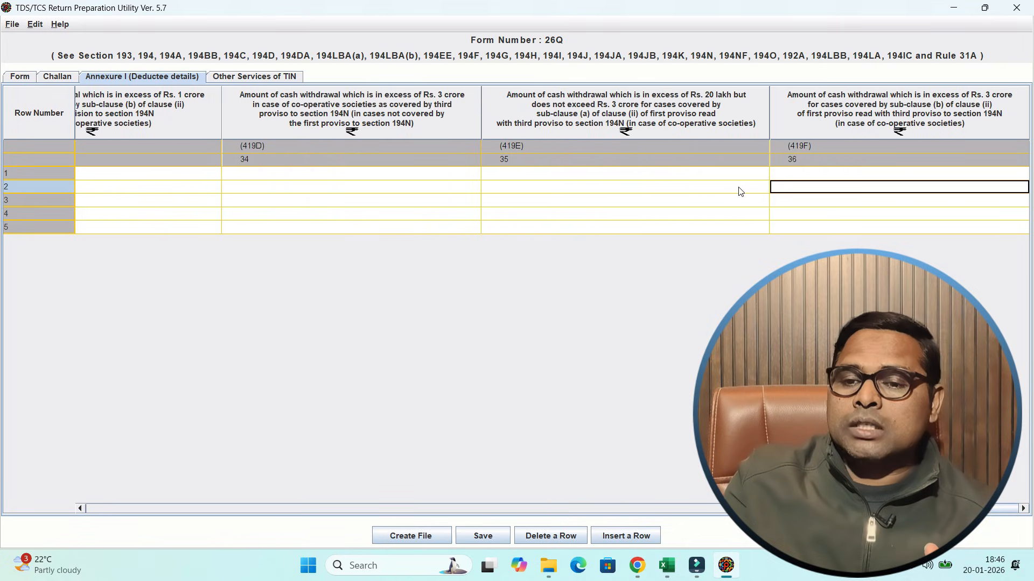
{"action": "key", "text": "Down"}
{"action": "key", "text": "Down"}
{"action": "key", "text": "Down"}
{"action": "key", "text": "Left"}
{"action": "key", "text": "Home"}
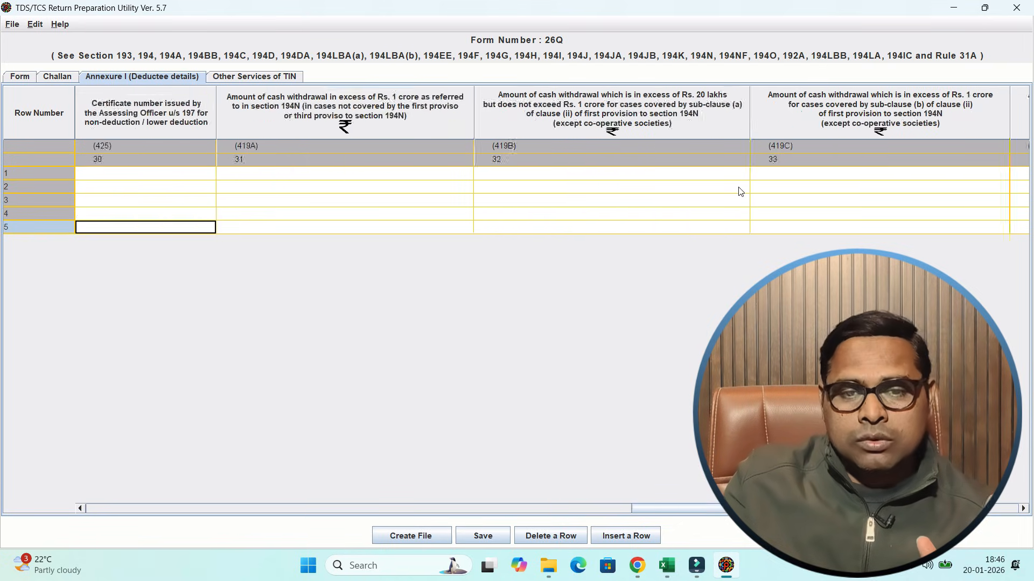
- Save the Form 26Q return with its completed deductee annexure and dismiss the save message
{"action": "key", "text": "Home"}
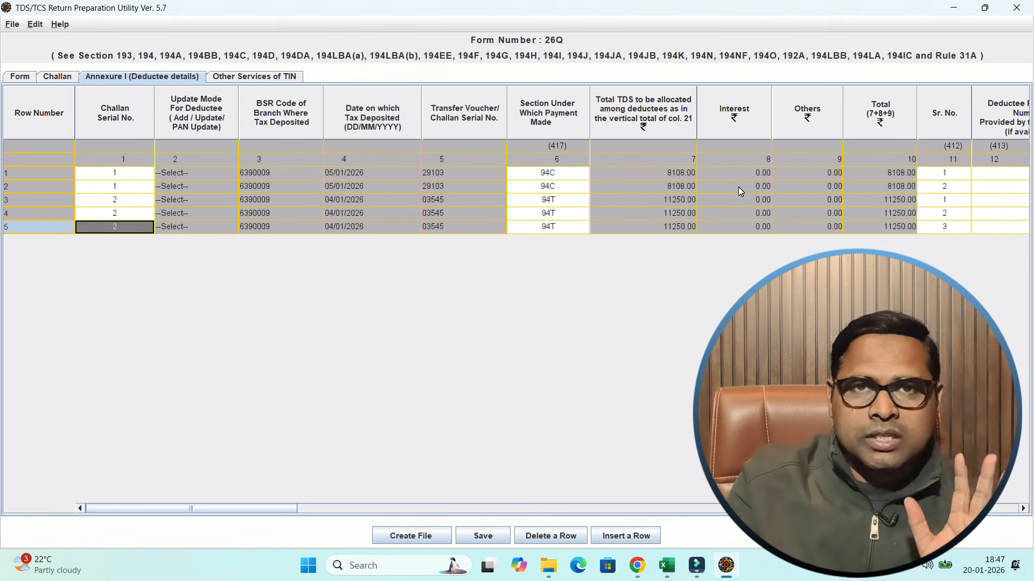
{"action": "left_click", "coordinate": [483, 536]}
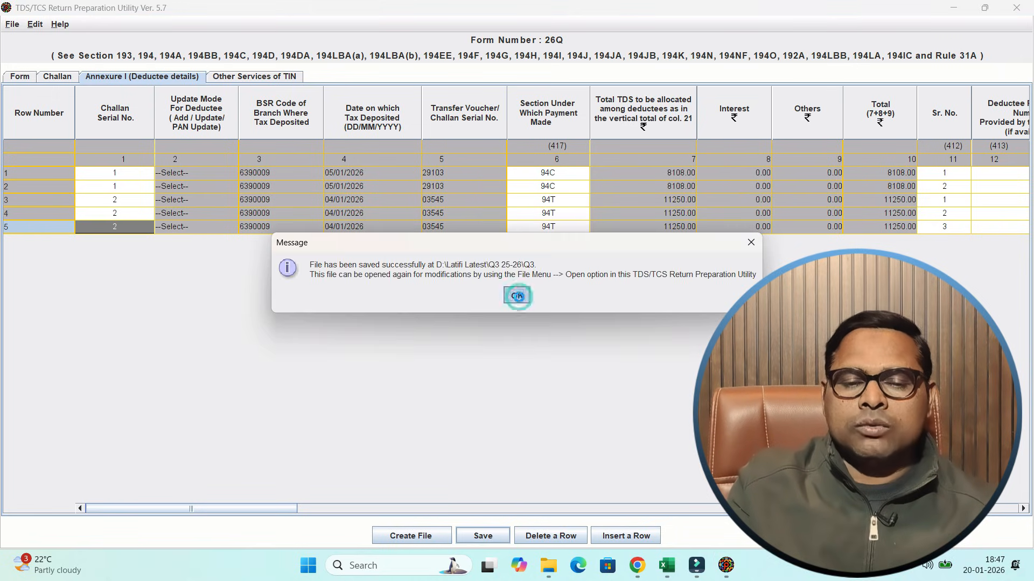
{"action": "left_click", "coordinate": [519, 298]}
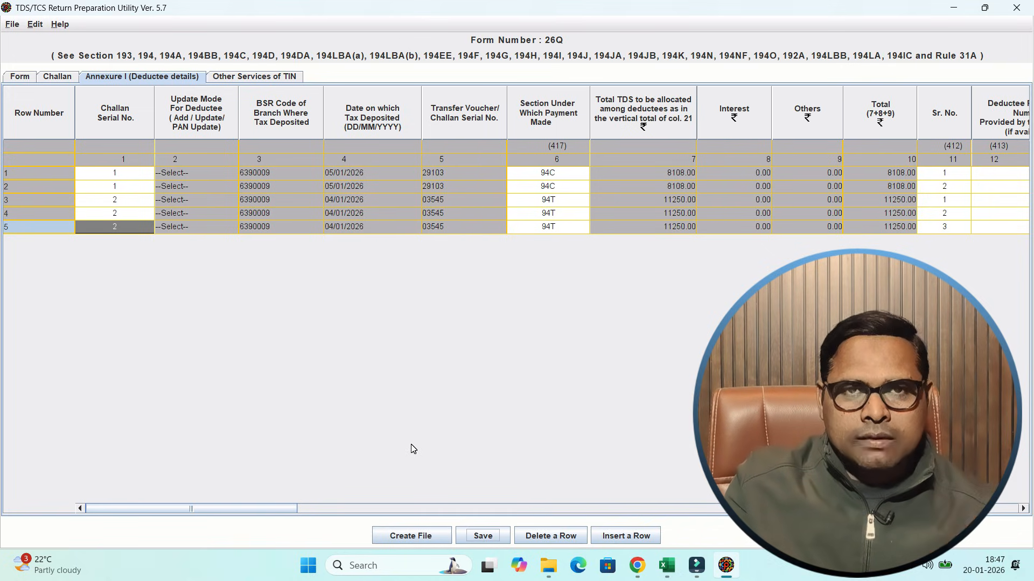
- Switch to the Income Tax e-Filing portal in Chrome and log in to the deductor's account
{"action": "key", "text": "alt+Tab"}
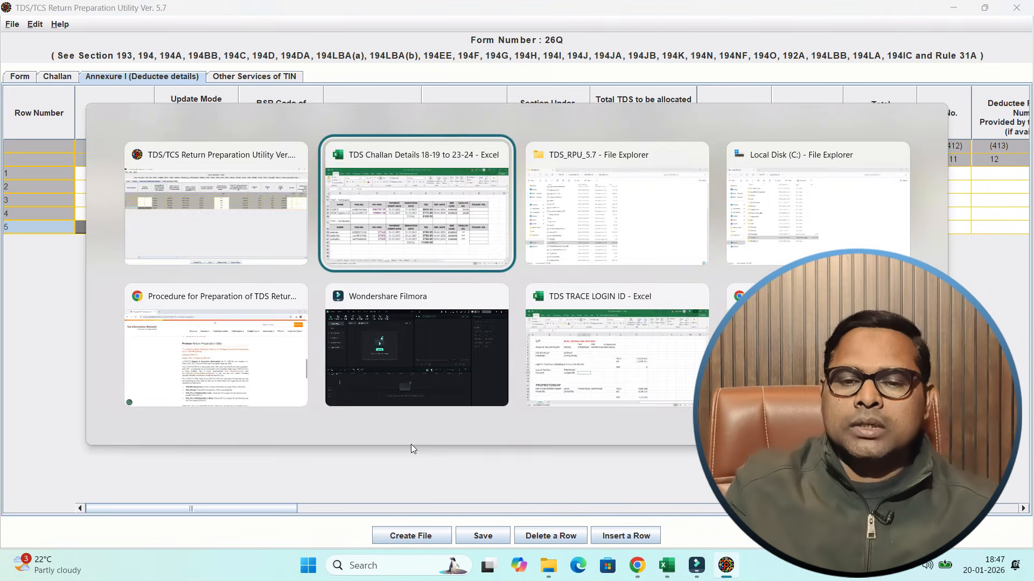
{"action": "key", "text": "alt+Tab"}
{"action": "key", "text": "alt+Tab"}
{"action": "key", "text": "alt+Tab"}
{"action": "key", "text": "alt+Tab"}
{"action": "key", "text": "alt+Tab"}
{"action": "key", "text": "alt+Tab"}
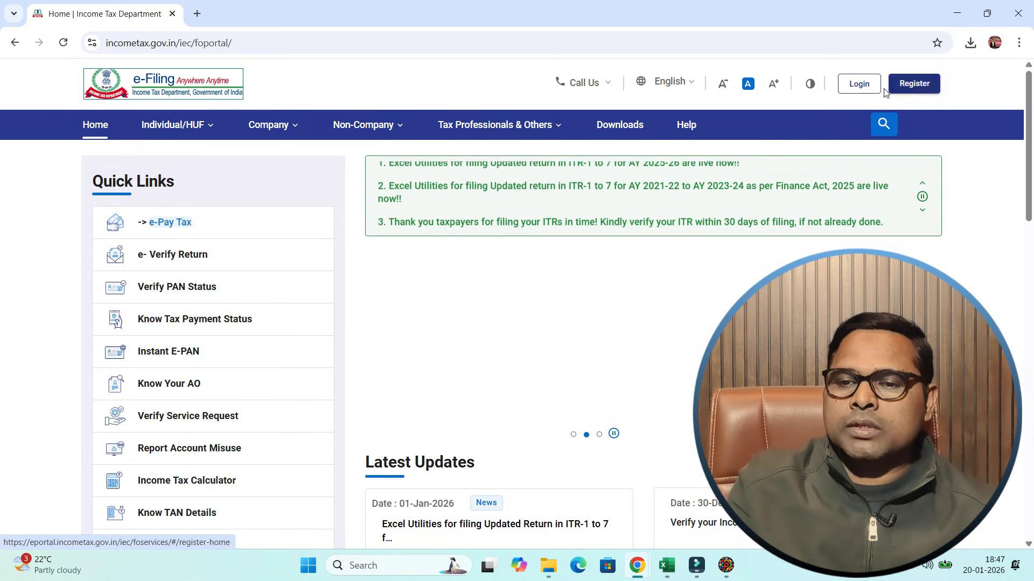
{"action": "left_click", "coordinate": [862, 86]}
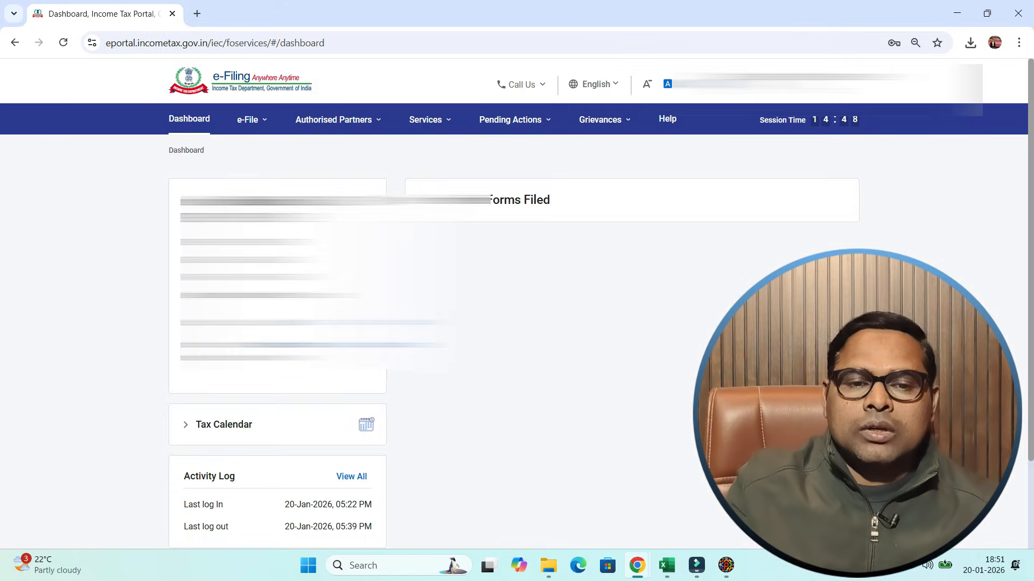
- Open the Challan Status Inquiry (CSI) File section of the e-Pay Tax service
{"action": "left_click", "coordinate": [253, 119]}
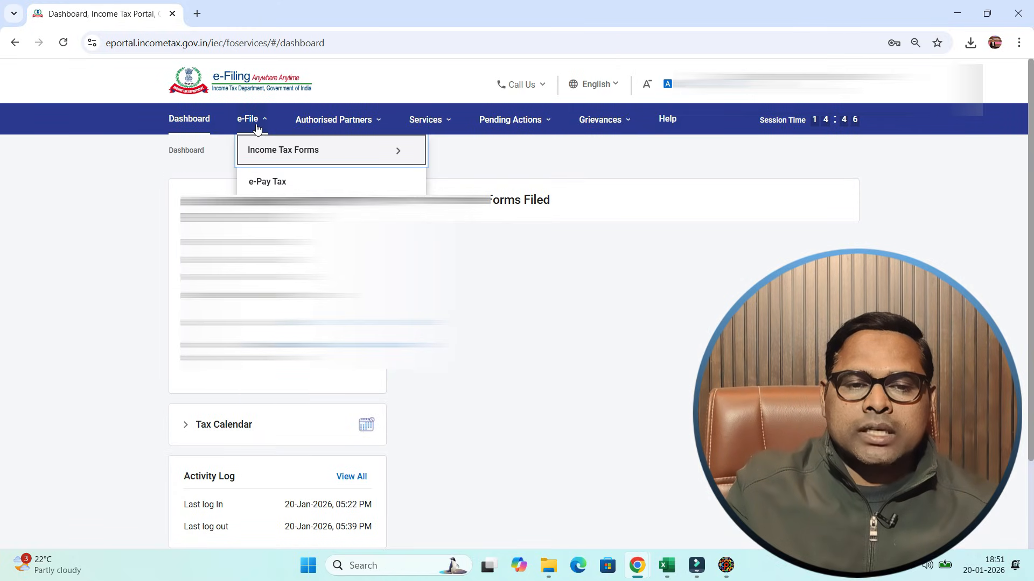
{"action": "left_click", "coordinate": [262, 183]}
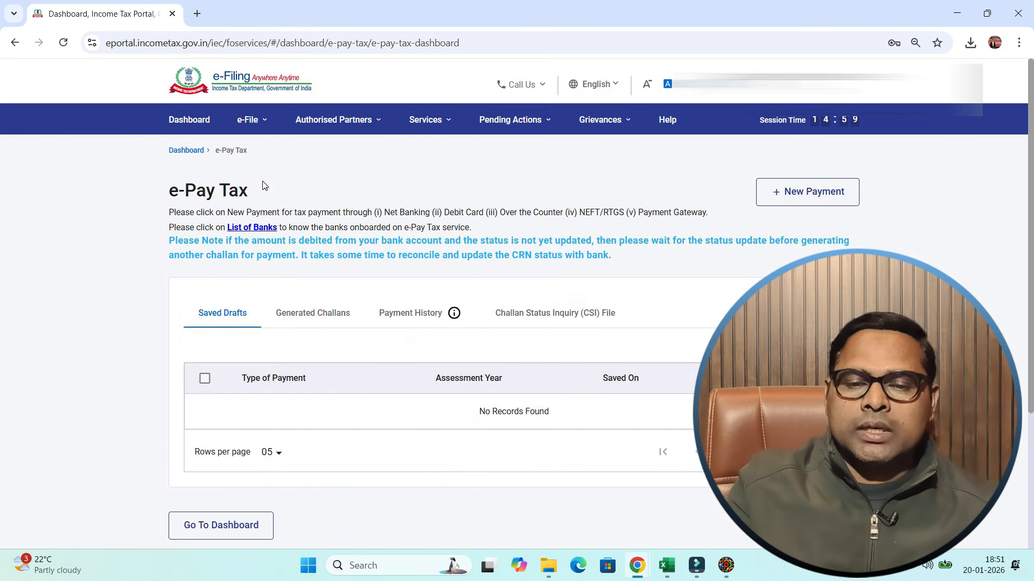
{"action": "left_click", "coordinate": [550, 323]}
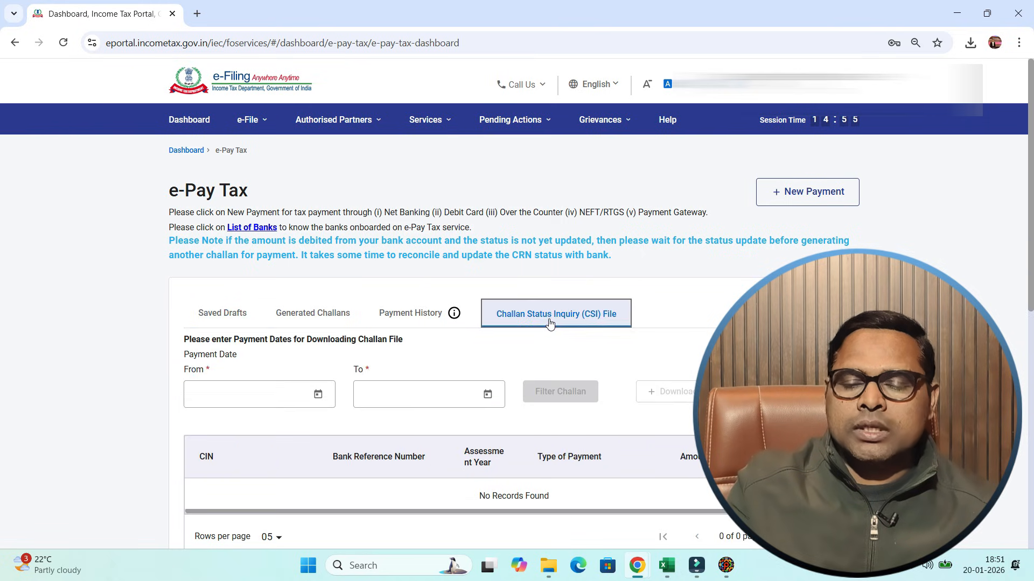
- Filter challans with payment dates from 01-Jan-2026 to 20-Jan-2026 and download the challan file
{"action": "scroll", "coordinate": [517, 345], "scroll_direction": "down", "scroll_amount": 3}
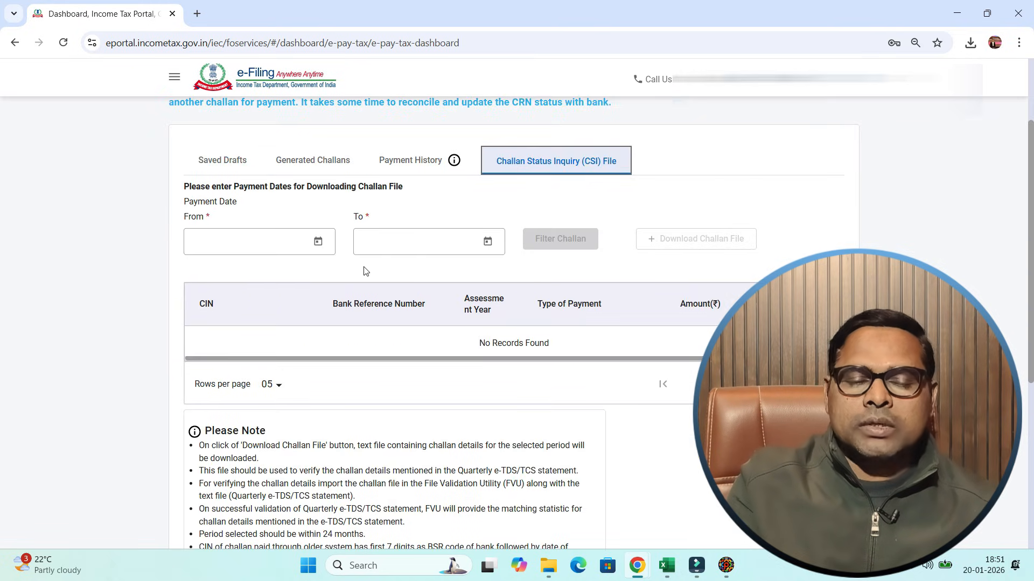
{"action": "left_click", "coordinate": [261, 248]}
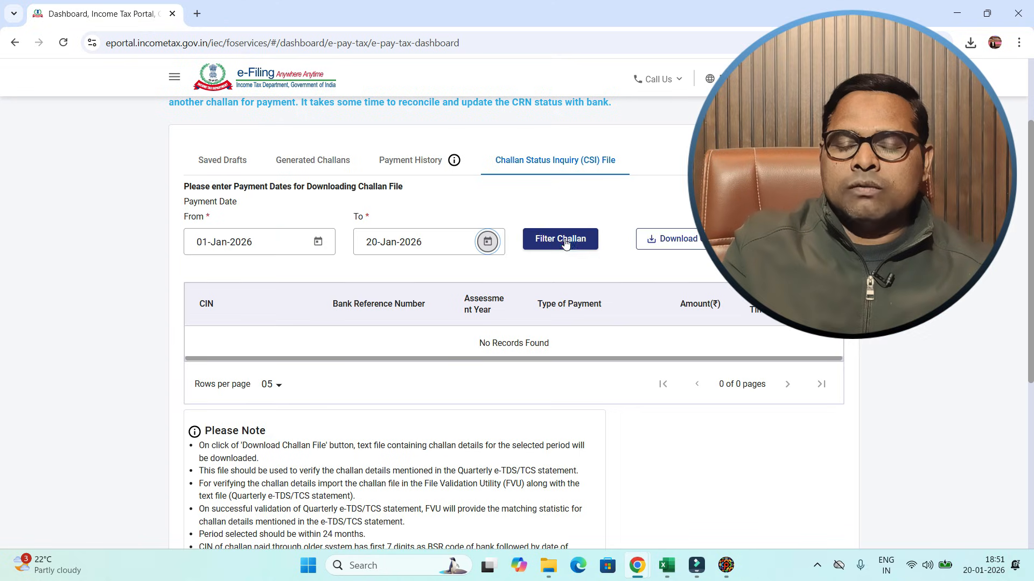
{"action": "left_click", "coordinate": [565, 244]}
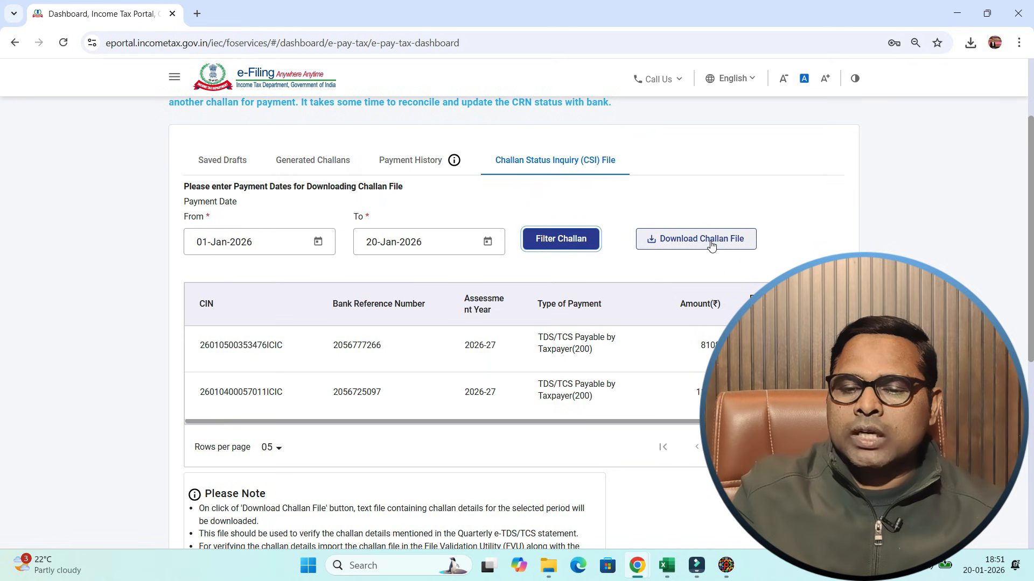
{"action": "left_click", "coordinate": [711, 245]}
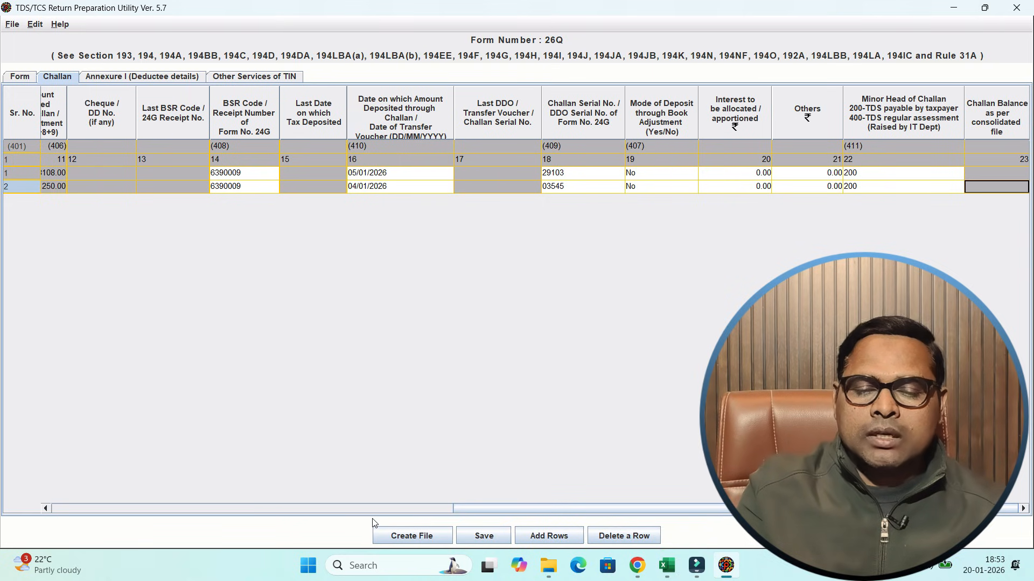
- In the TDS/TCS Return Preparation Utility, start creating the return file and choose the downloaded .csi file as the challan input
{"action": "left_click", "coordinate": [411, 536]}
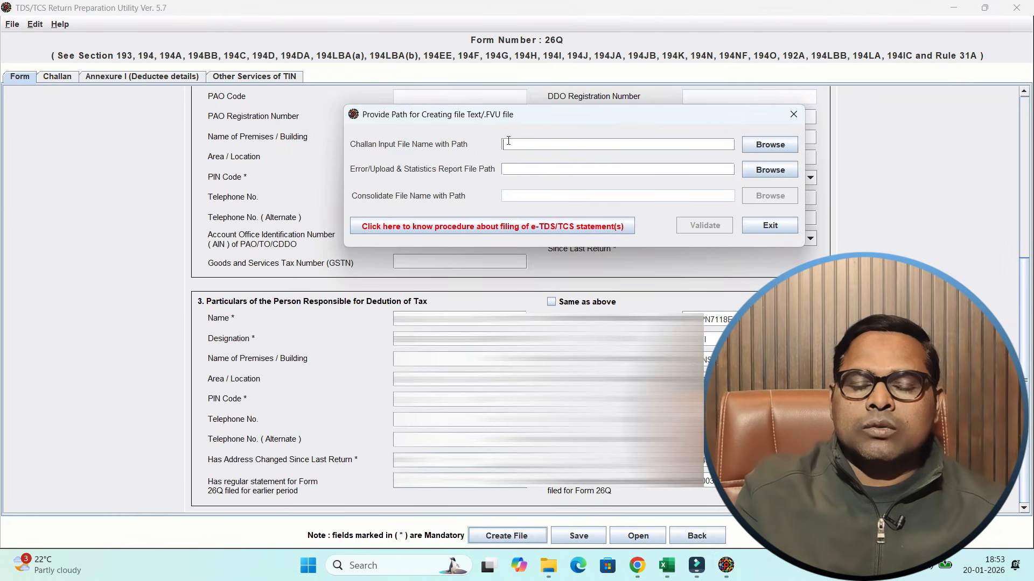
{"action": "left_click", "coordinate": [768, 146]}
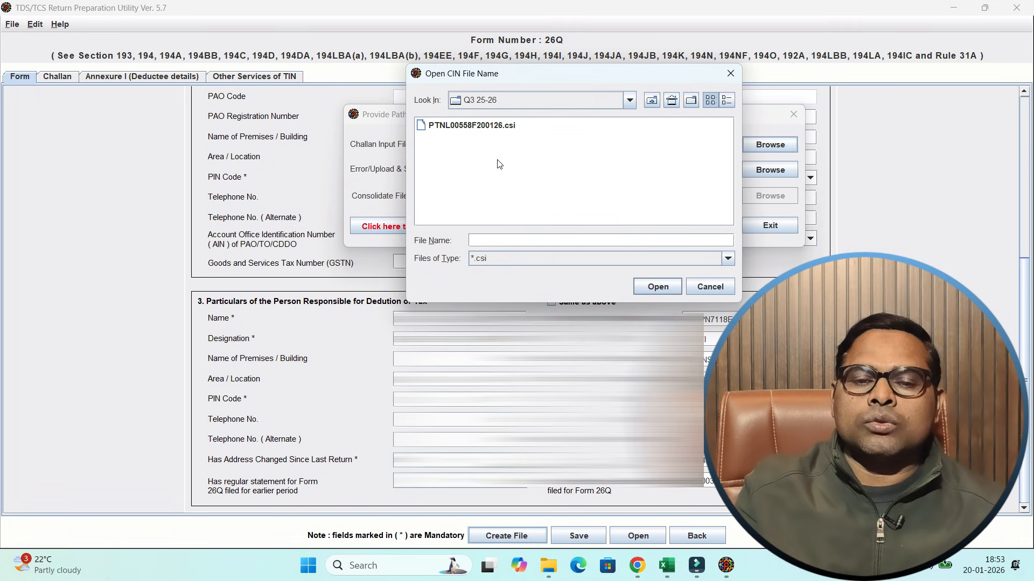
{"action": "double_click", "coordinate": [483, 127]}
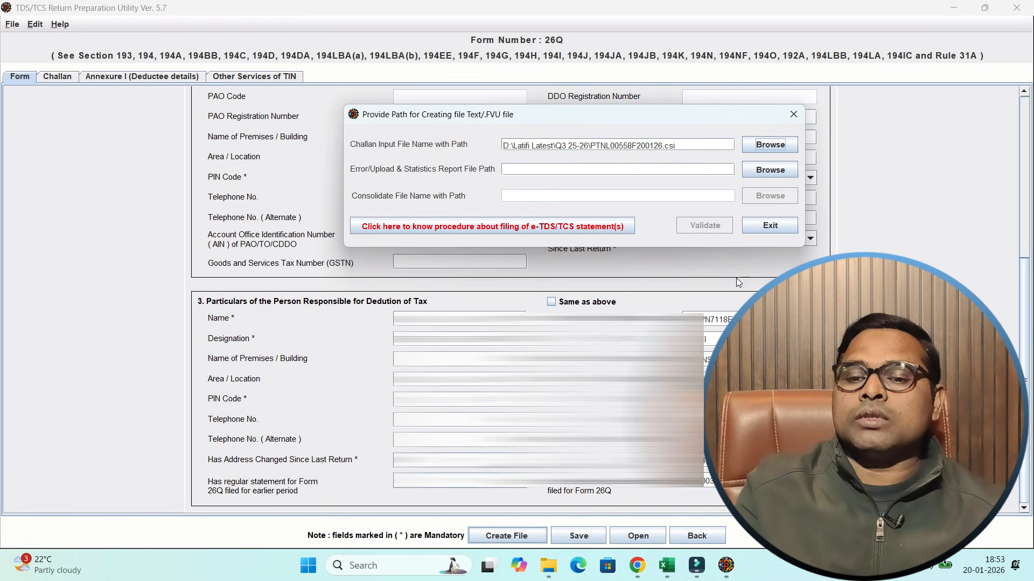
- Set the error/upload and statistics report path to Q3 in the Q3 25-26 folder, and validate the return
{"action": "left_click", "coordinate": [778, 170]}
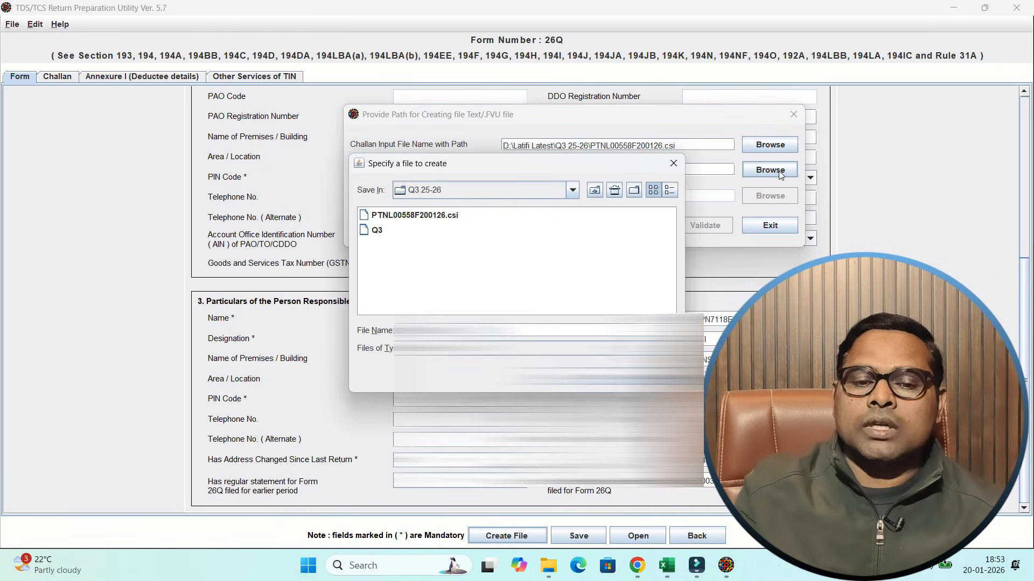
{"action": "left_click", "coordinate": [378, 234]}
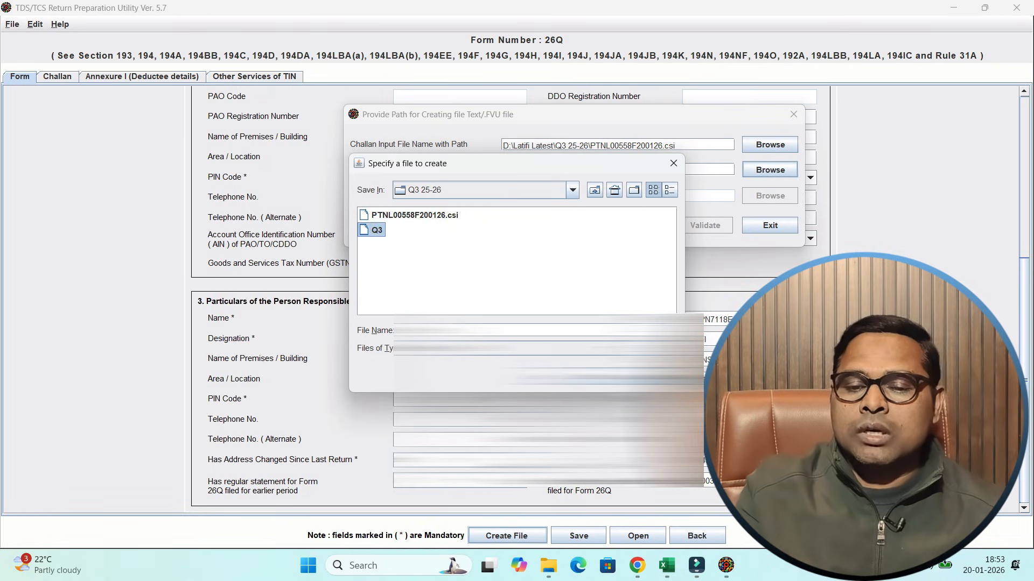
{"action": "left_click", "coordinate": [599, 377]}
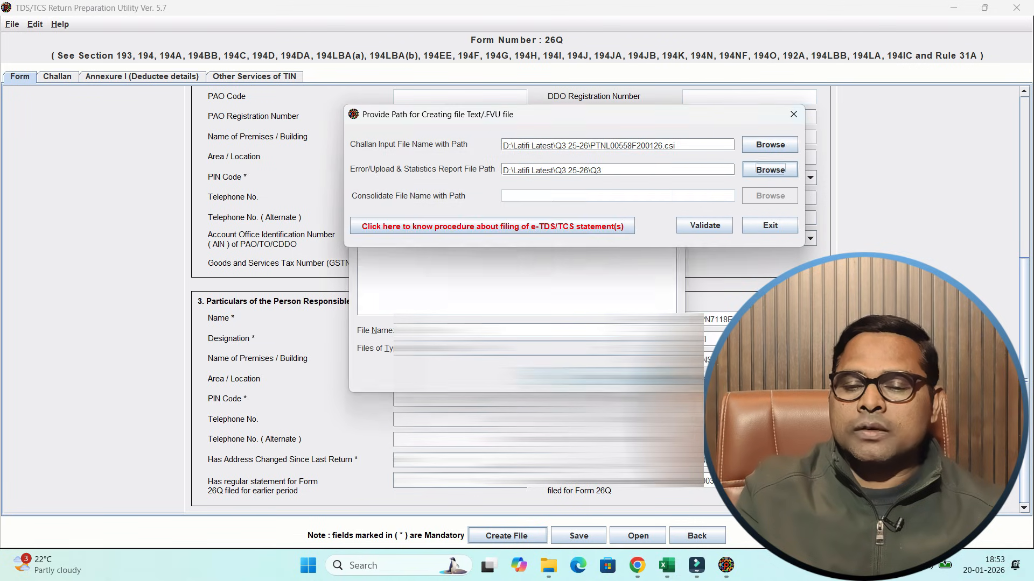
{"action": "left_click", "coordinate": [706, 230]}
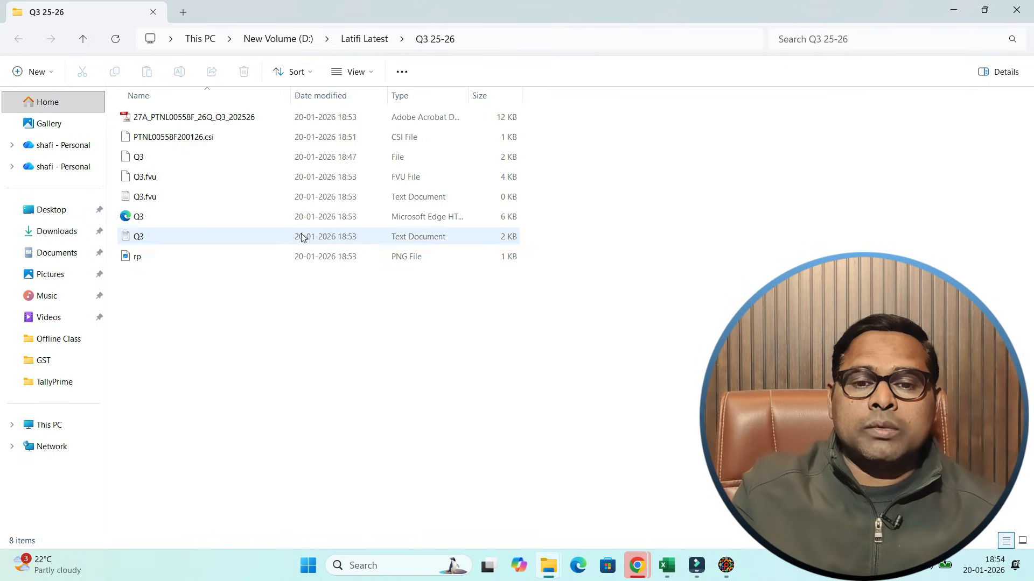
- In the Q3 25-26 folder in File Explorer, compress the Q3.fvu file into a ZIP archive
{"action": "left_click", "coordinate": [406, 178]}
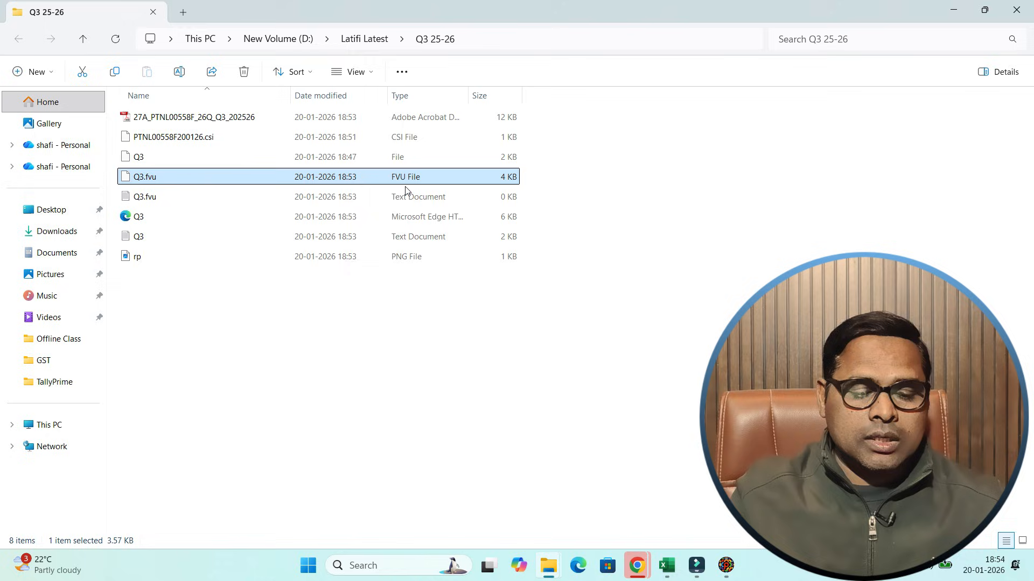
{"action": "mouse_move", "coordinate": [417, 165]}
{"action": "left_mouse_down"}
{"action": "mouse_move", "coordinate": [439, 183]}
{"action": "mouse_move", "coordinate": [416, 136]}
{"action": "left_mouse_up"}
{"action": "key", "text": "Escape"}
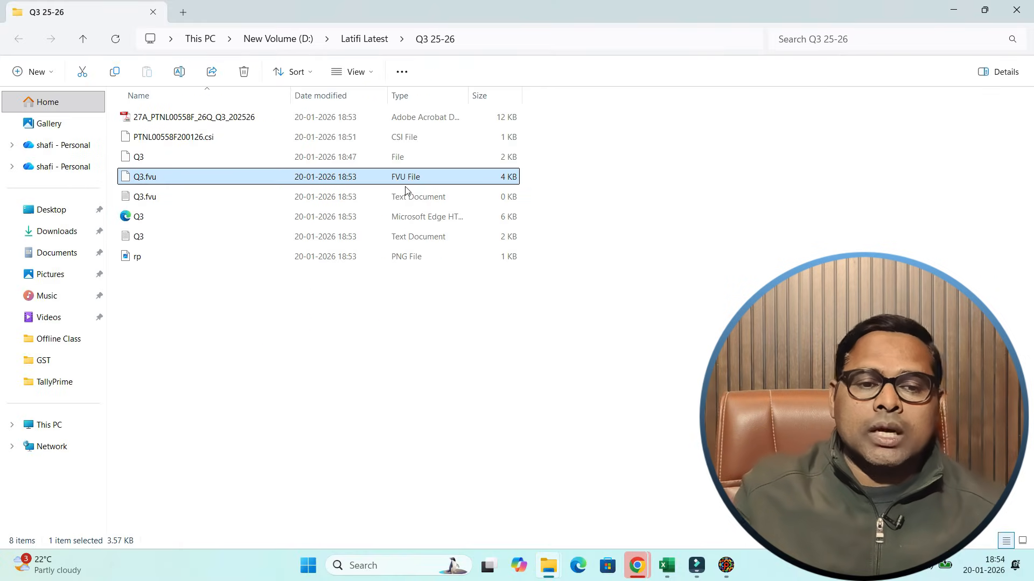
{"action": "right_click", "coordinate": [149, 181]}
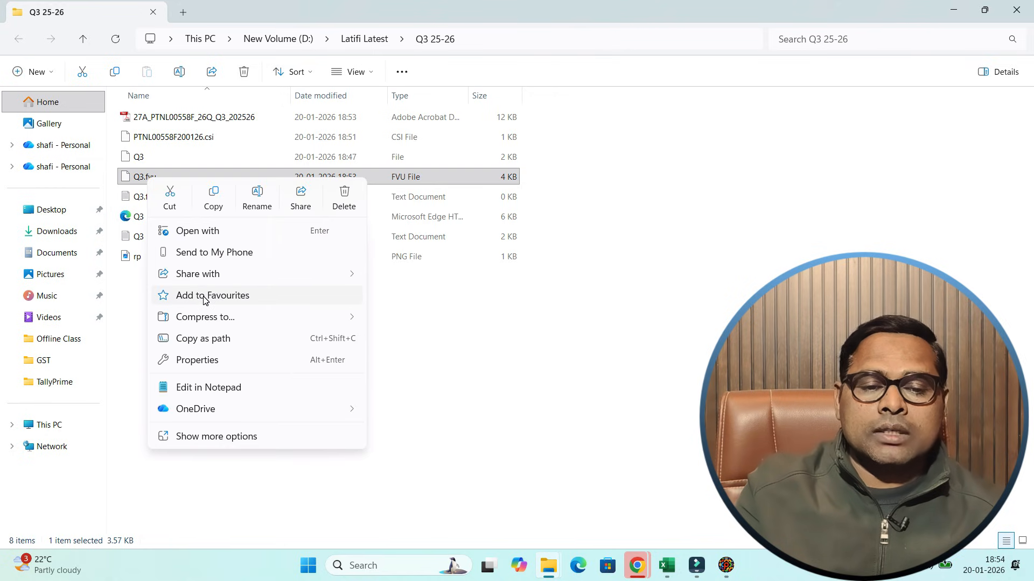
{"action": "left_click", "coordinate": [249, 331]}
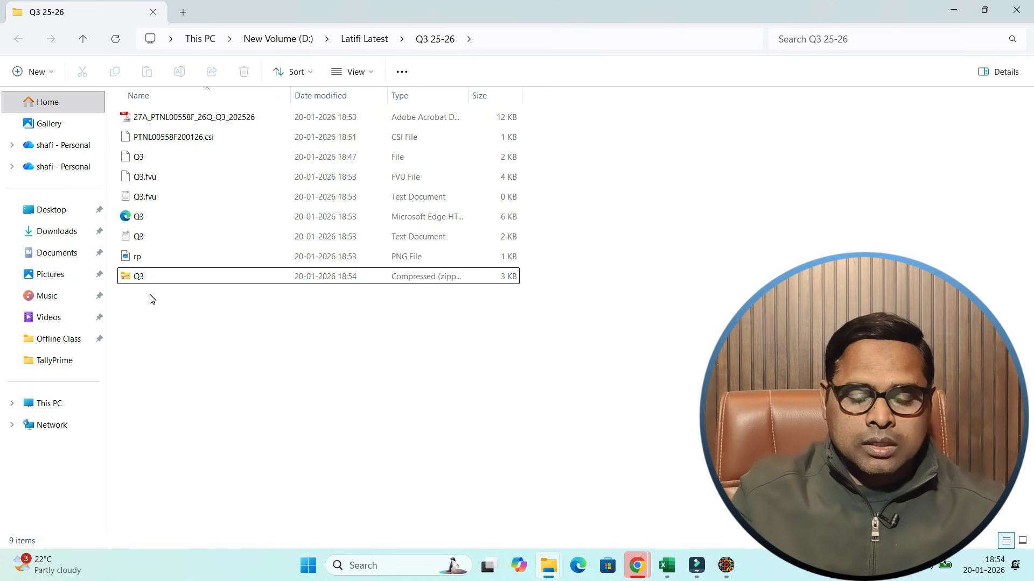
- Switch to the e-Filing portal in Chrome and start filing the quarterly TDS/TCS Return (Form TDS) from the income tax forms
{"action": "key", "text": "alt+Tab"}
{"action": "key", "text": "Tab"}
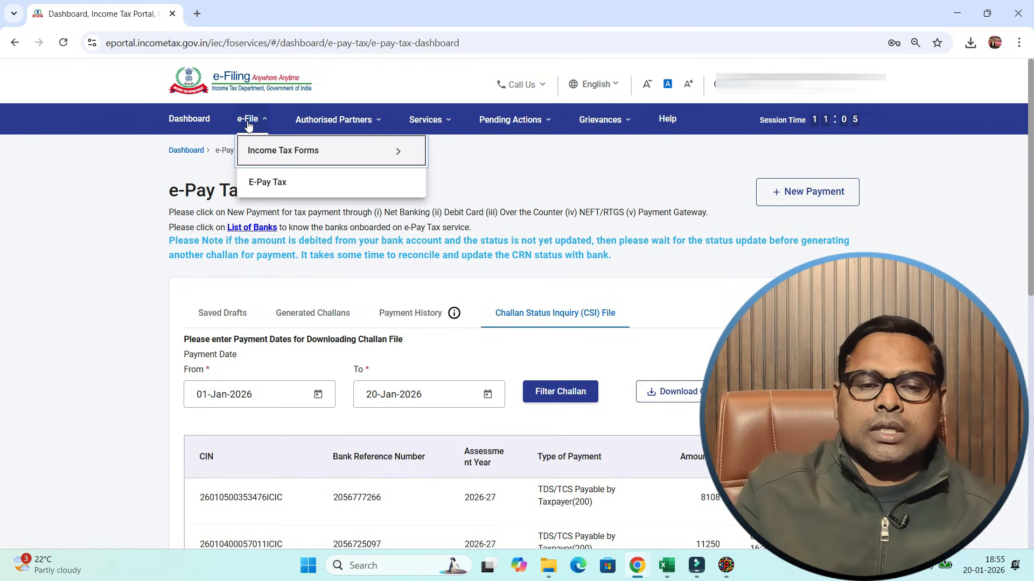
{"action": "mouse_move", "coordinate": [258, 148]}
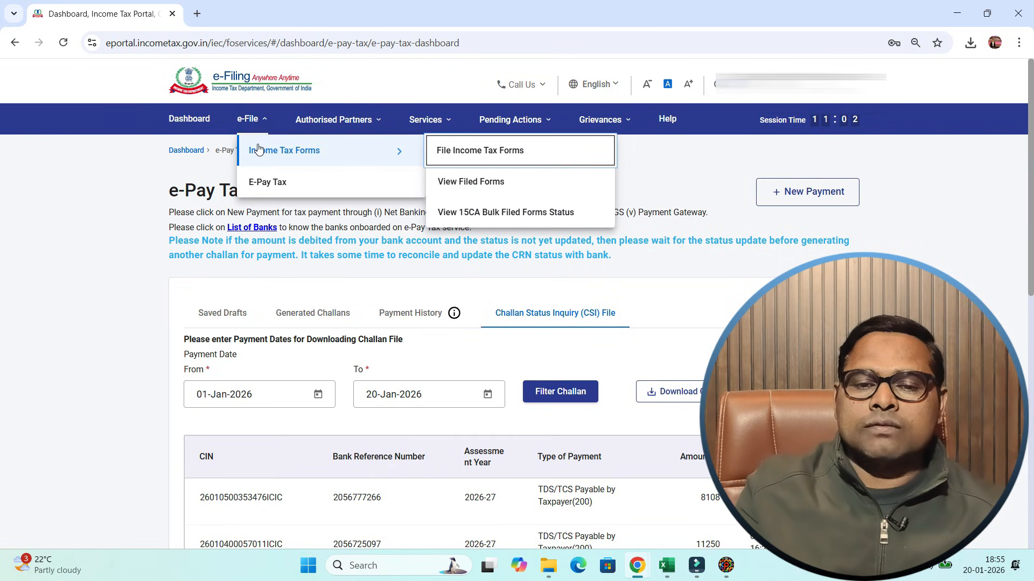
{"action": "left_click", "coordinate": [497, 155]}
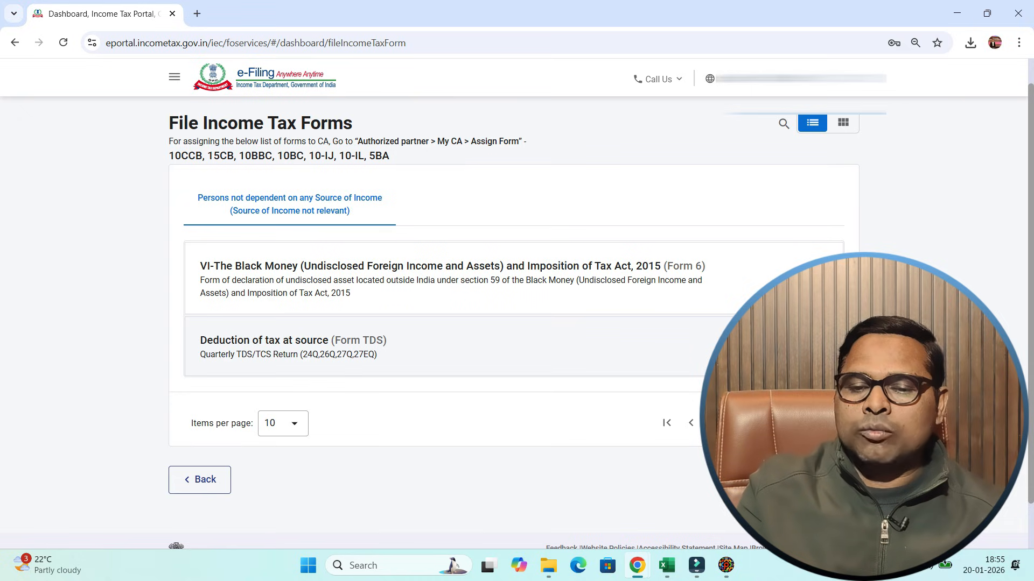
{"action": "left_click", "coordinate": [795, 347]}
{"action": "left_click", "coordinate": [295, 252]}
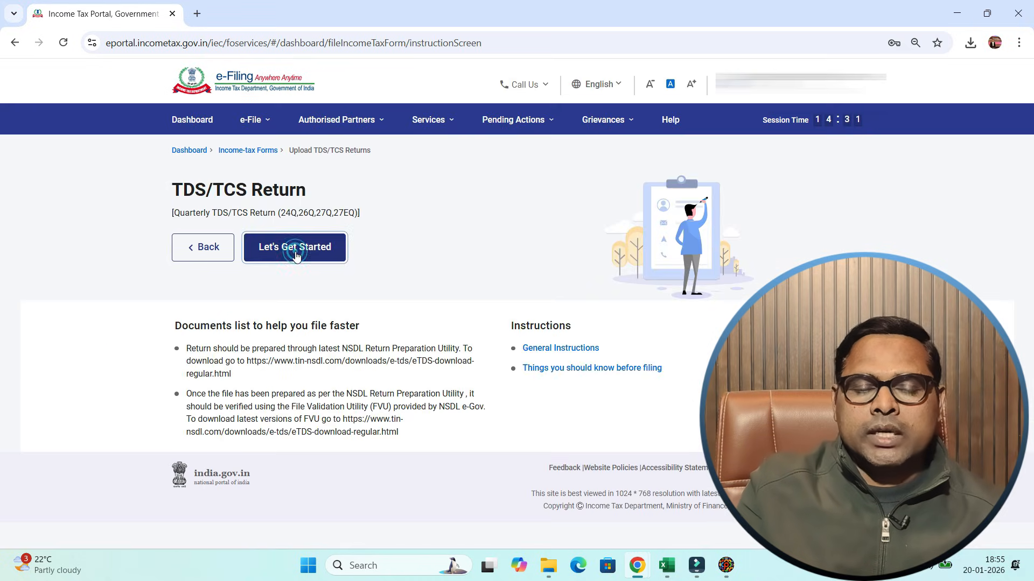
- Fill in the return details with form 26Q (Other than salary), financial year 2025-26, quarter Q3 and upload type Regular
{"action": "left_click", "coordinate": [228, 225]}
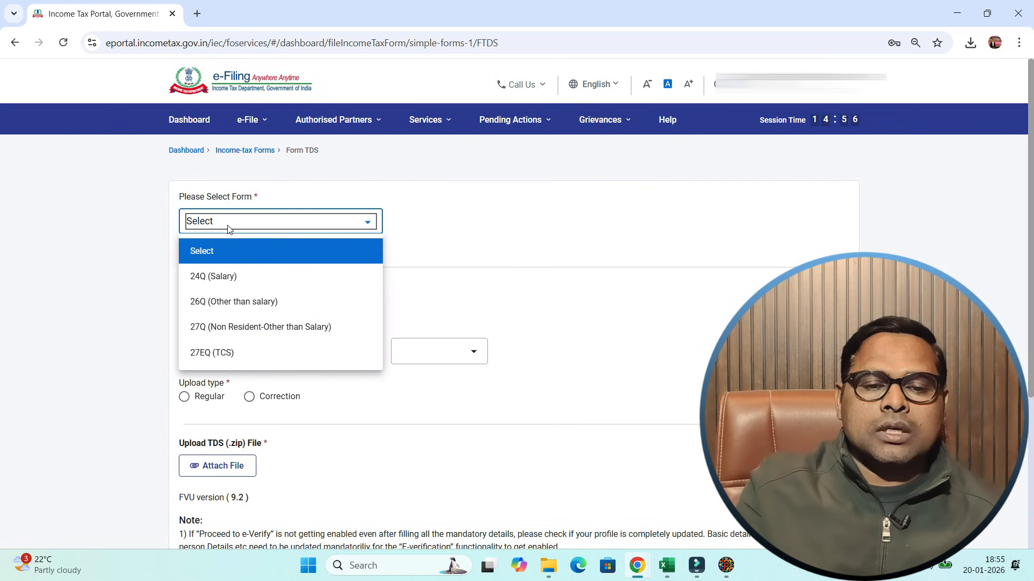
{"action": "left_click", "coordinate": [233, 302]}
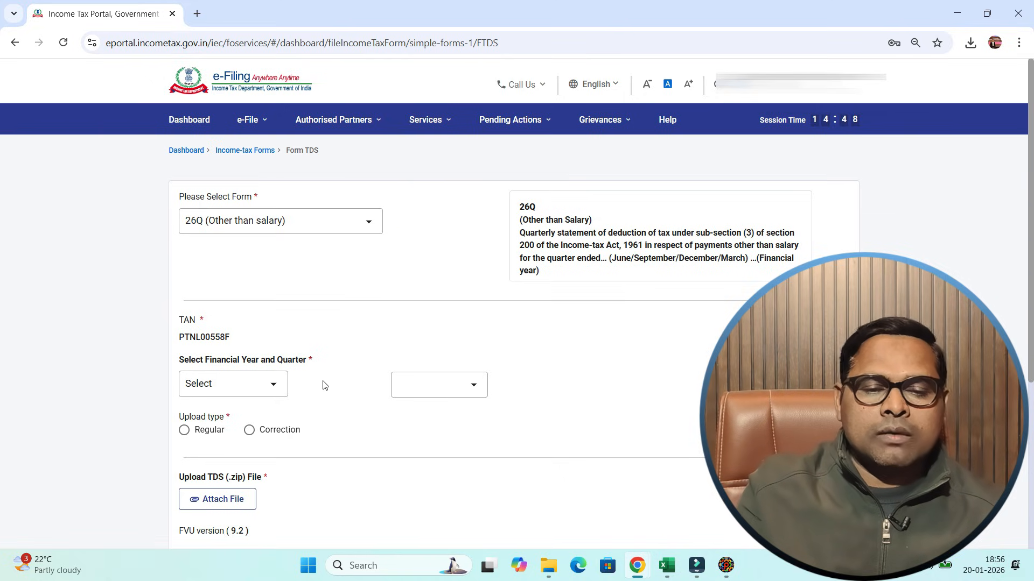
{"action": "left_click", "coordinate": [240, 391]}
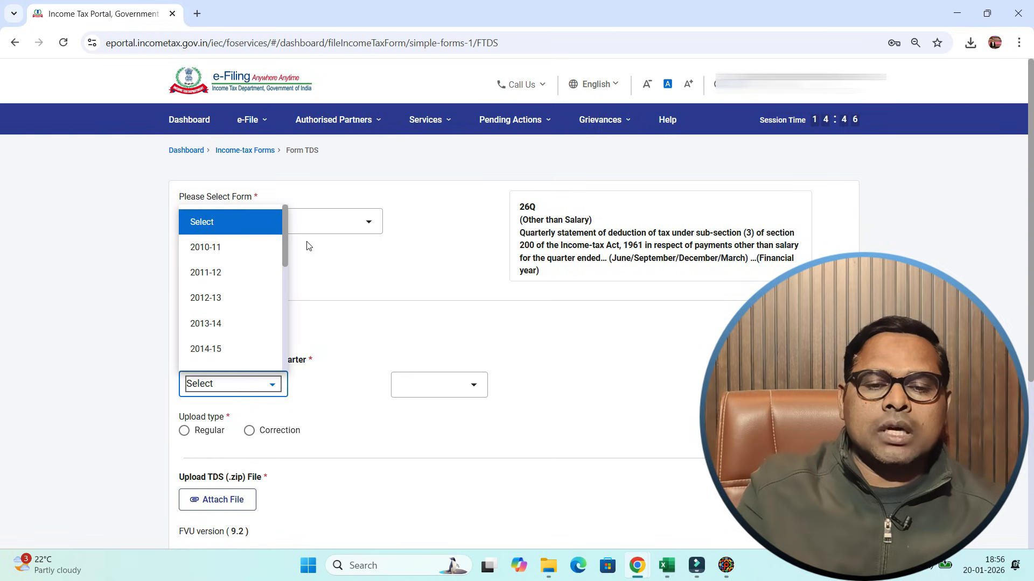
{"action": "left_click", "coordinate": [282, 243]}
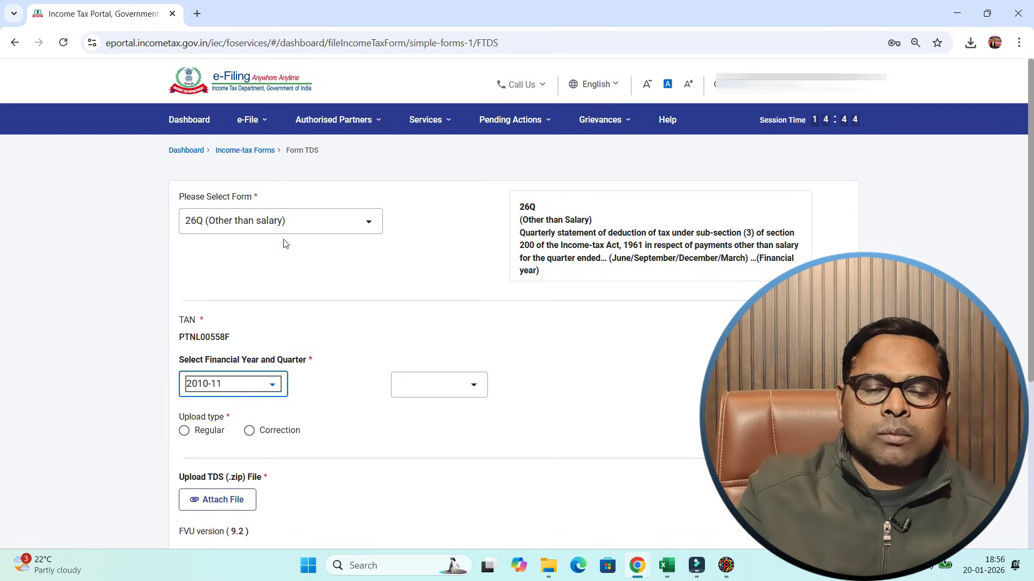
{"action": "left_click", "coordinate": [252, 385]}
{"action": "left_click", "coordinate": [482, 384]}
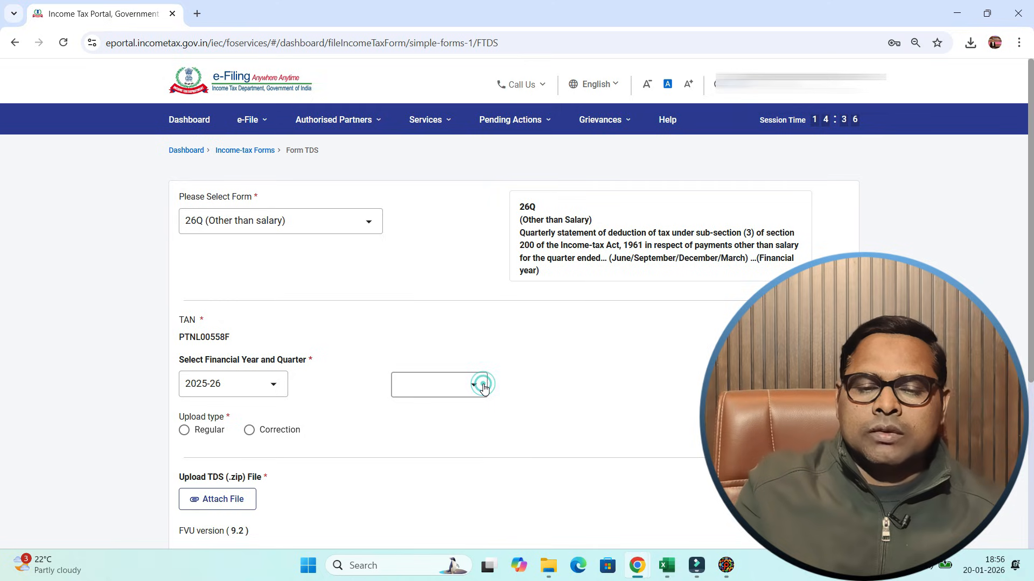
{"action": "left_click", "coordinate": [418, 492]}
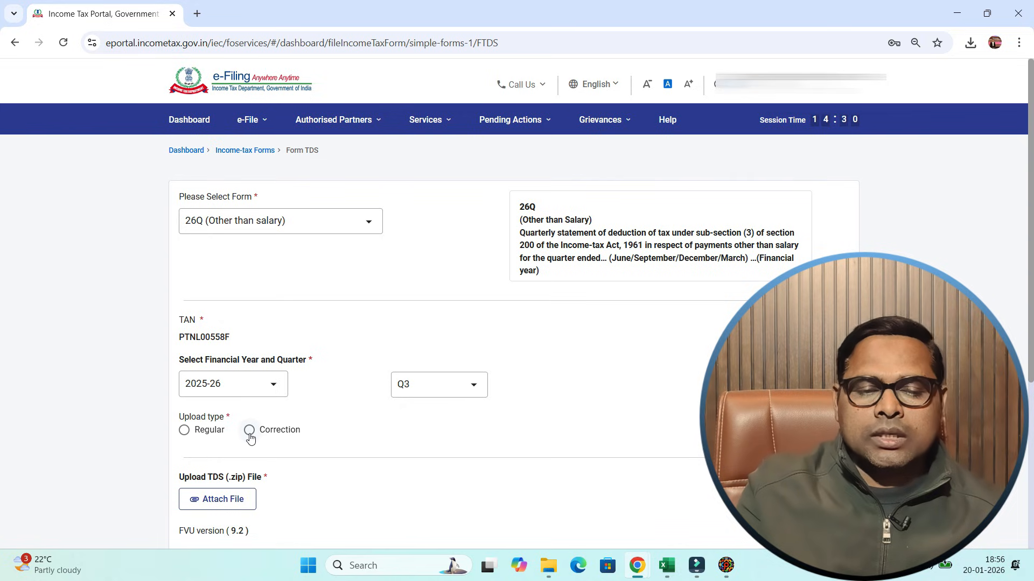
{"action": "left_click", "coordinate": [185, 431]}
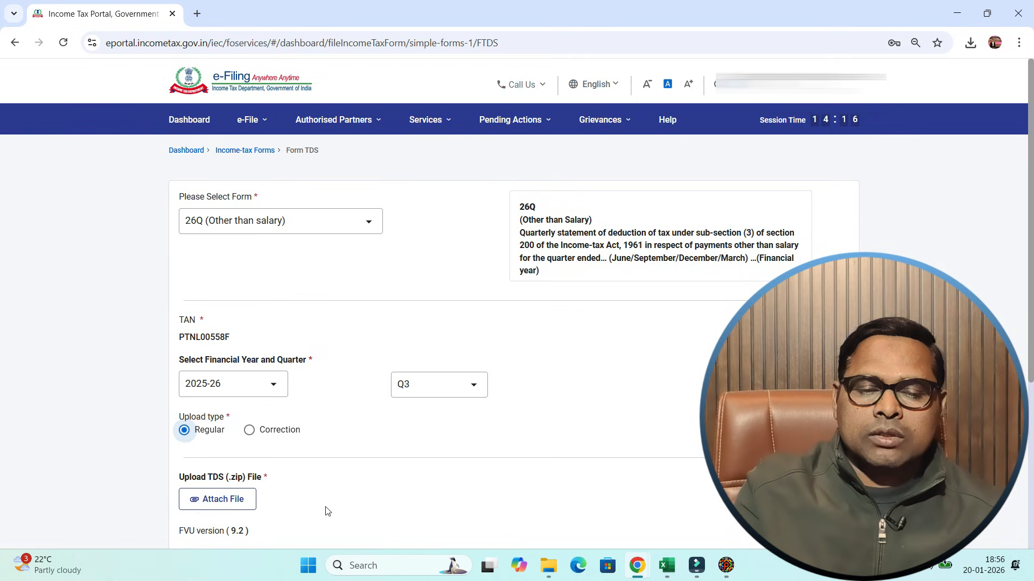
- Attach the compressed Q3 file from the Q3 25-26 folder as the TDS upload
{"action": "left_click", "coordinate": [232, 505]}
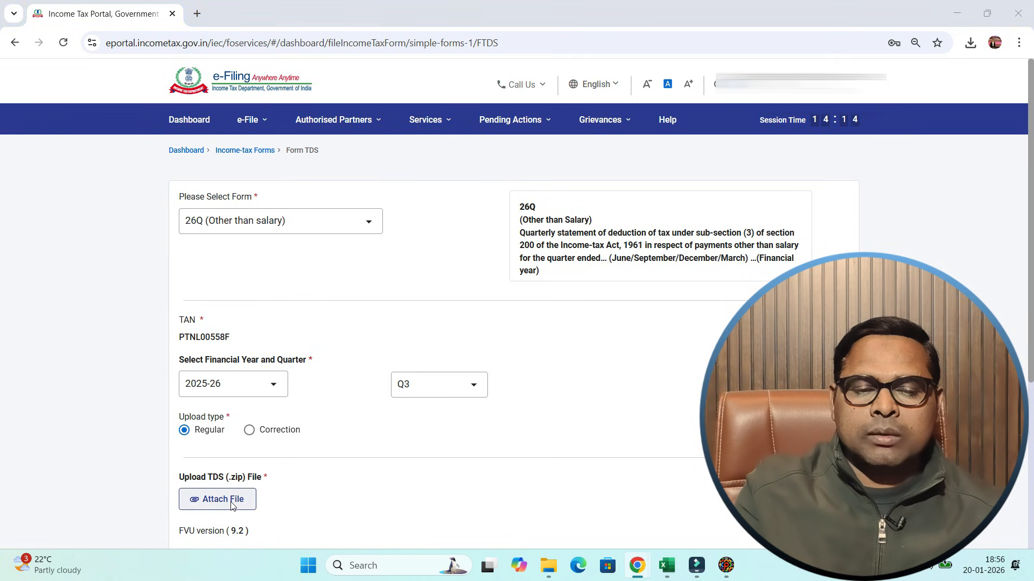
{"action": "left_click", "coordinate": [147, 228]}
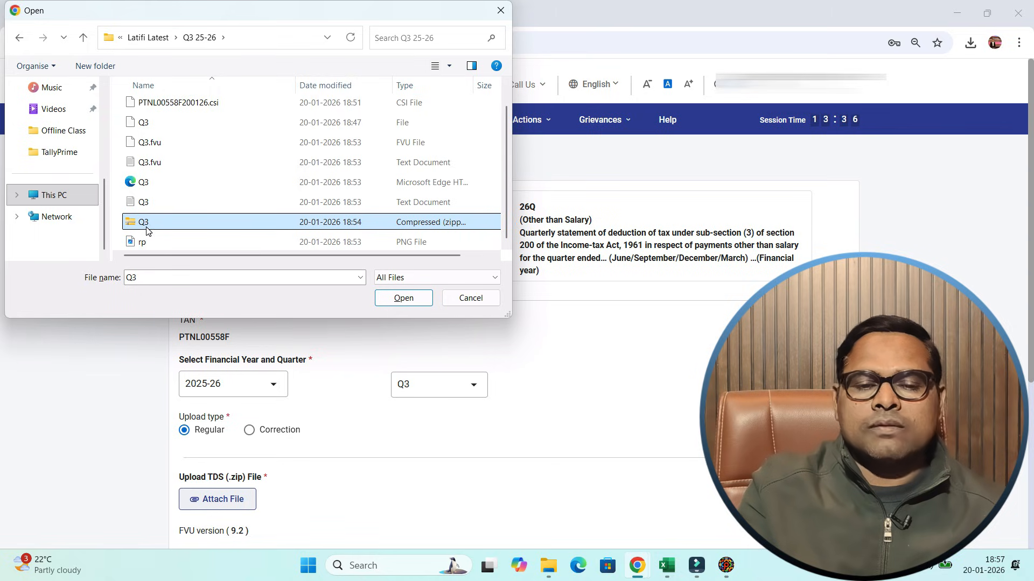
{"action": "left_click", "coordinate": [405, 302]}
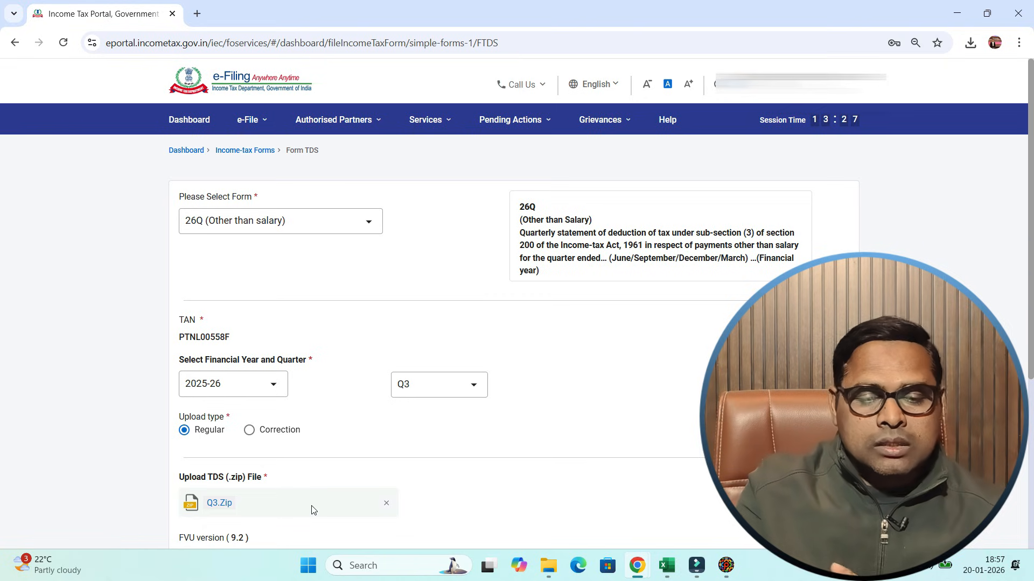
- Proceed to e-verification of the uploaded TDS return and confirm the submission
{"action": "scroll", "coordinate": [314, 510], "scroll_direction": "down", "scroll_amount": 5}
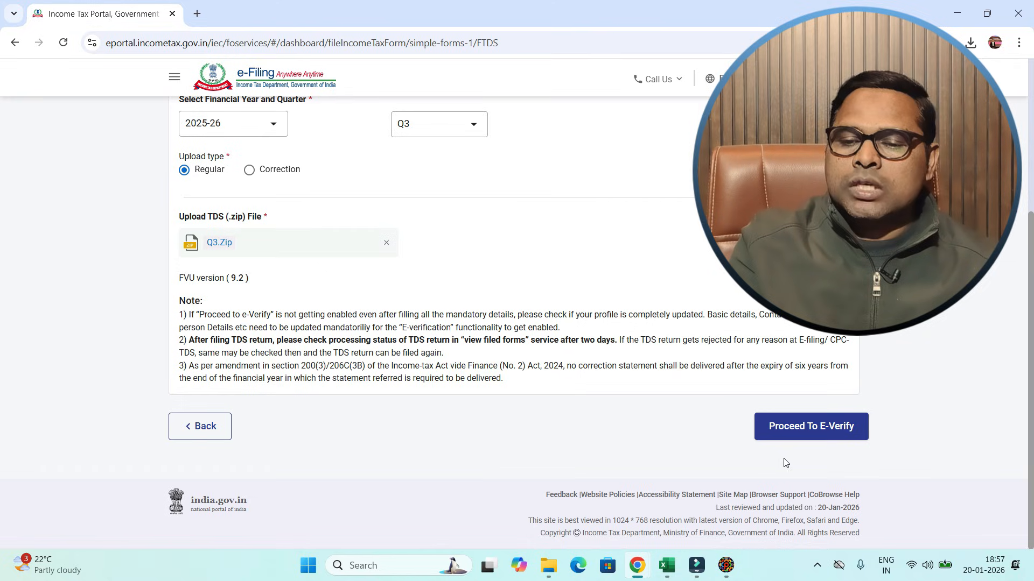
{"action": "left_click", "coordinate": [807, 428]}
{"action": "left_click", "coordinate": [520, 353]}
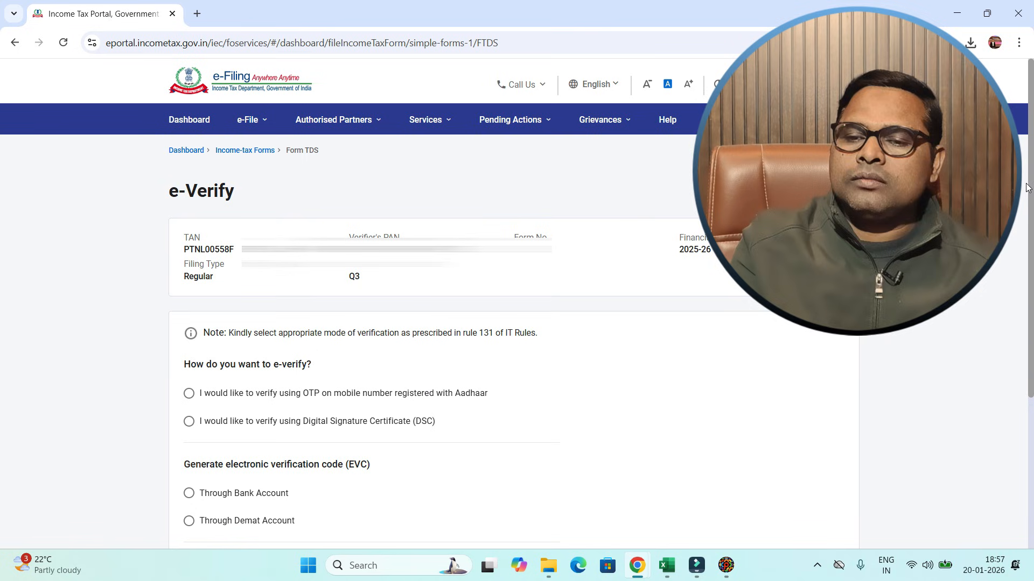